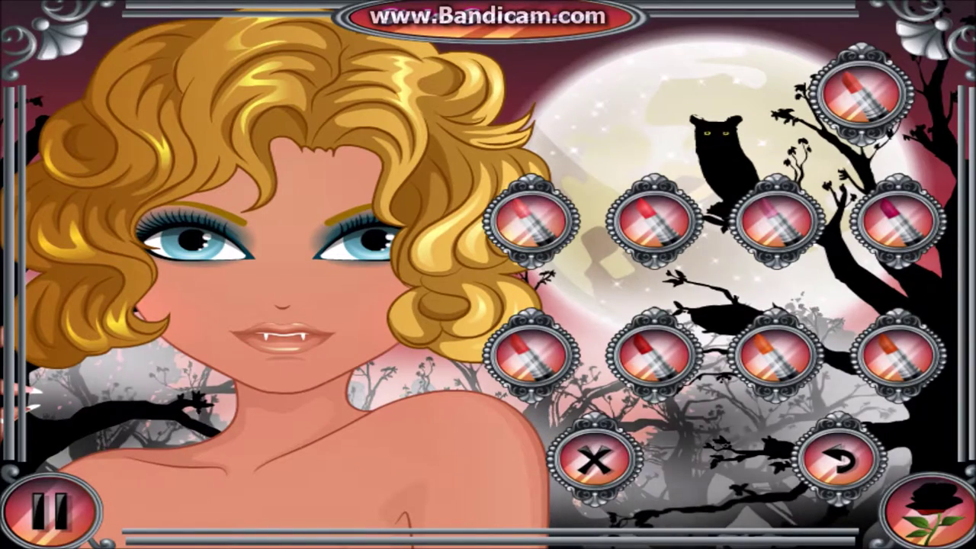
# Step: Apply the first pink lipstick shade to the character's lips and paint her fingernails with dark polish
pyautogui.click(531, 221)
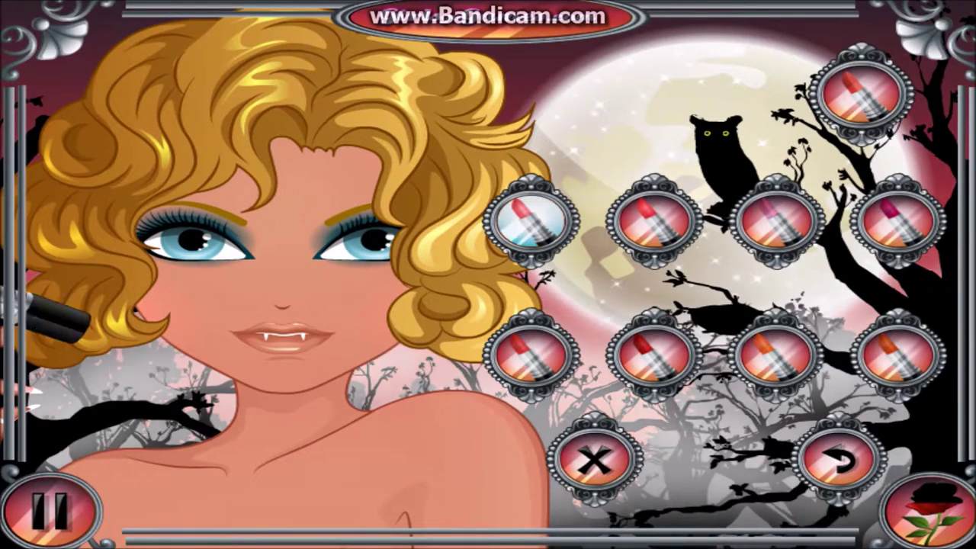
pyautogui.click(290, 335)
pyautogui.click(838, 459)
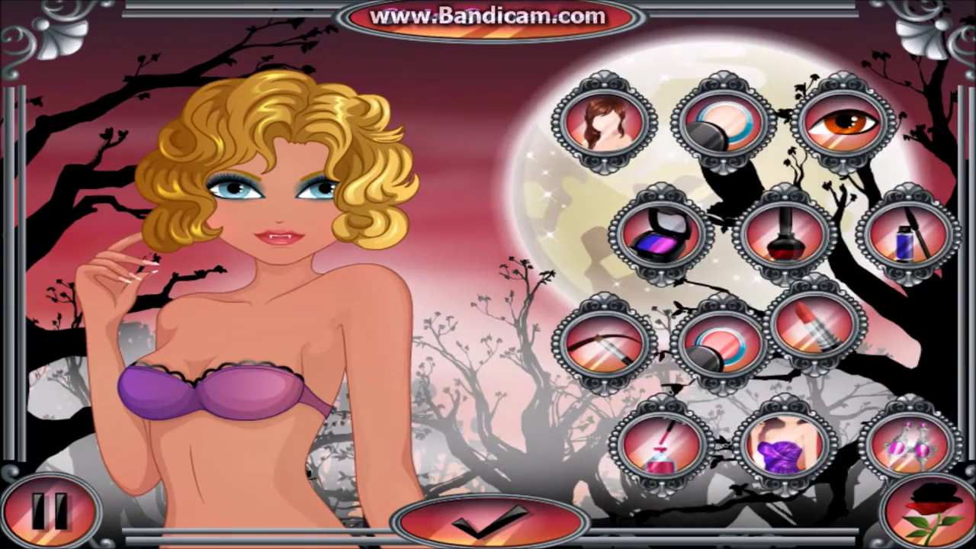
pyautogui.click(614, 446)
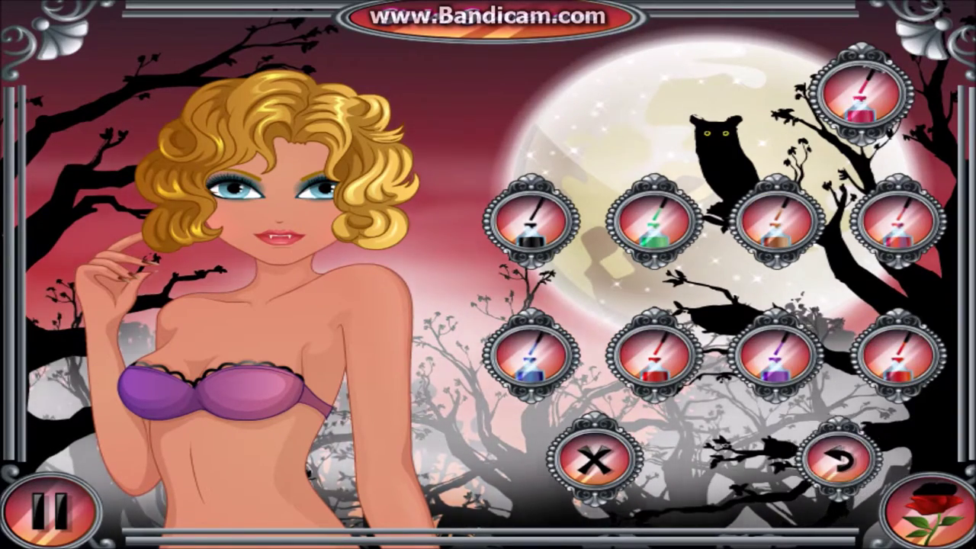
pyautogui.click(838, 458)
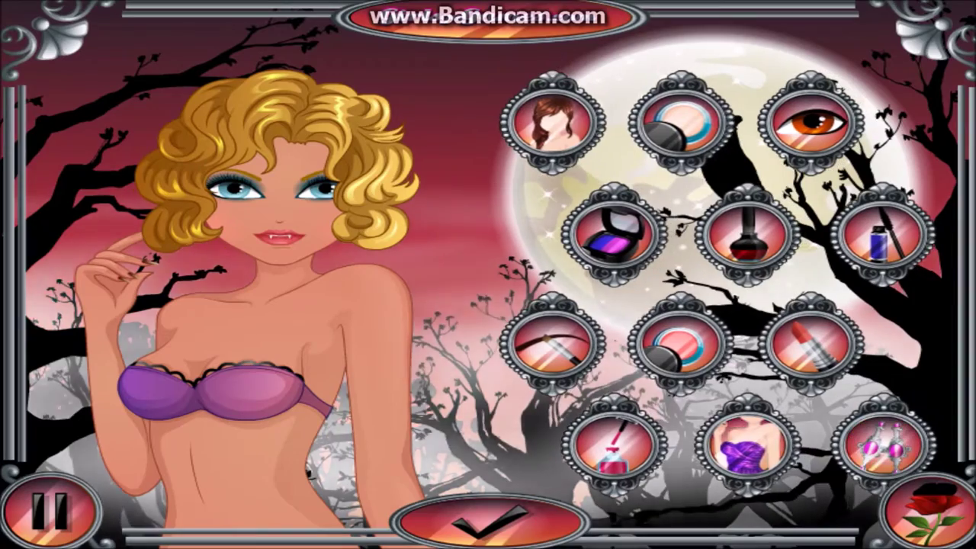
# Step: Dress the character in the gold and brown corset dress and add the dark choker with pink pendant and matching earrings
pyautogui.click(763, 444)
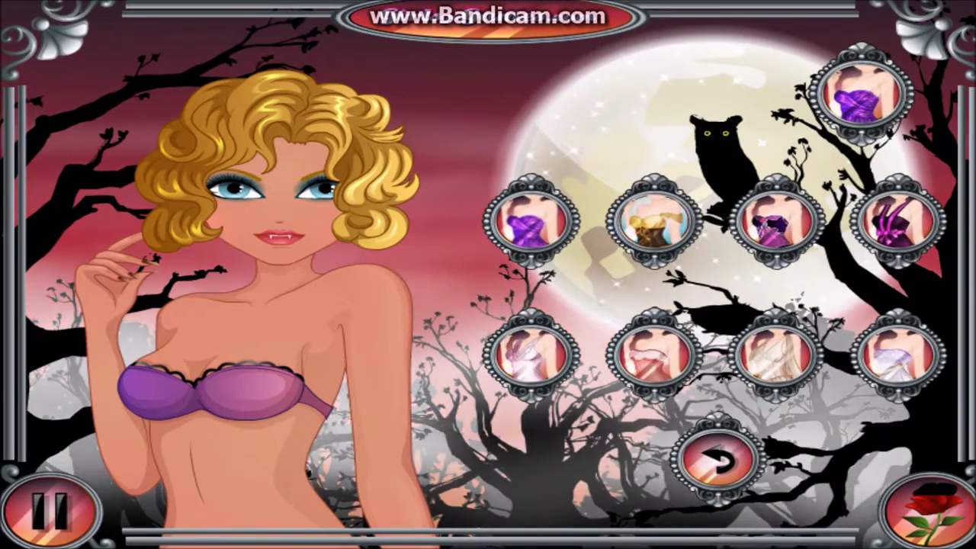
pyautogui.click(653, 221)
pyautogui.click(717, 459)
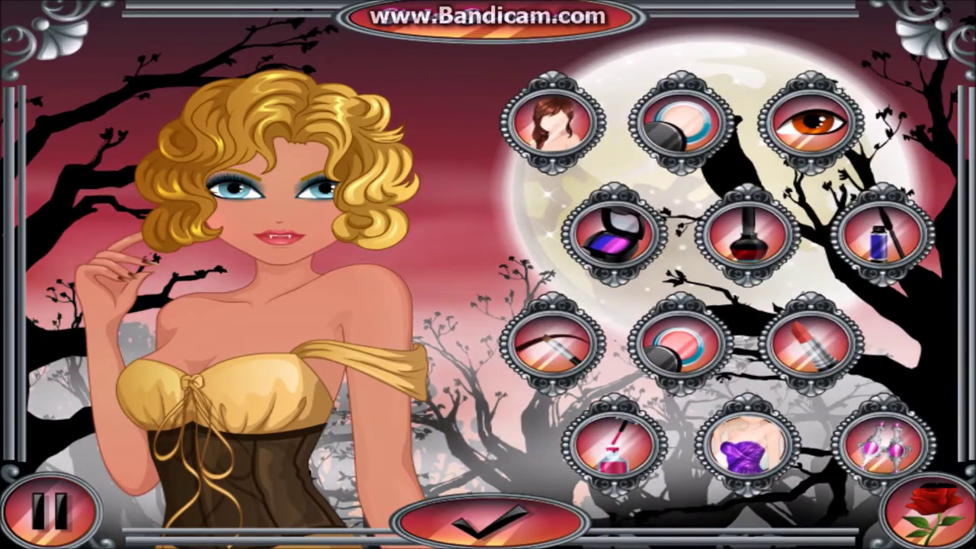
pyautogui.click(488, 521)
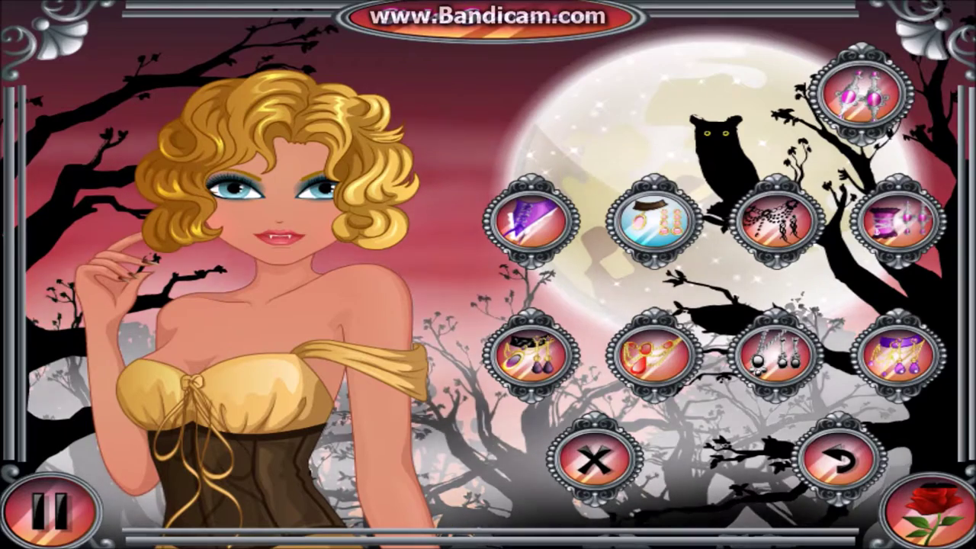
pyautogui.click(653, 221)
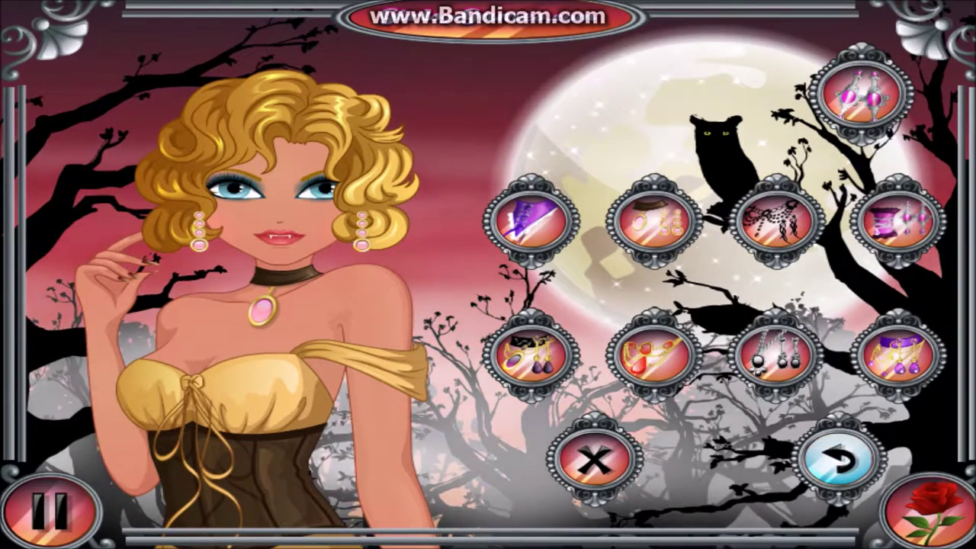
pyautogui.click(839, 459)
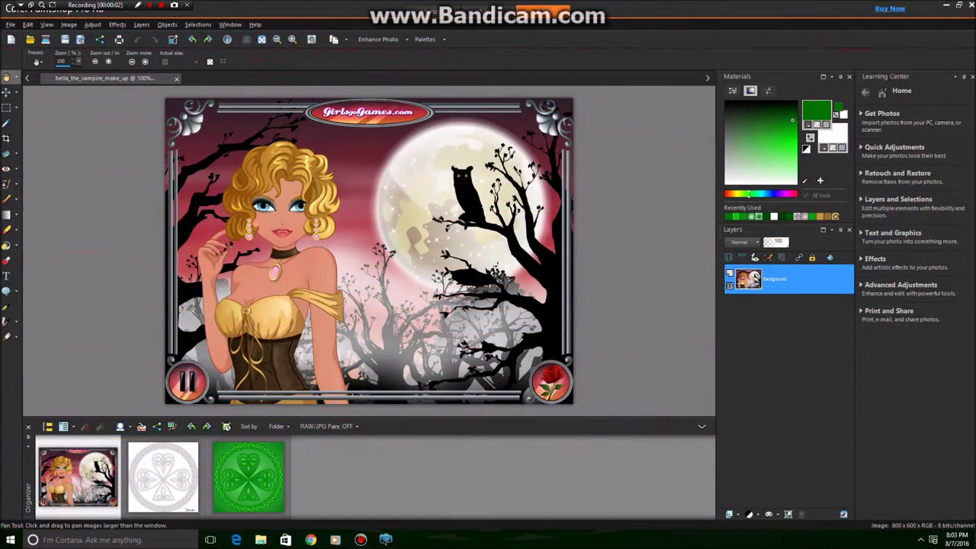
# Step: In PaintShop Pro, add a new raster layer named Raster 1 with default settings above the vampire image
pyautogui.scroll(3, 268, 211)
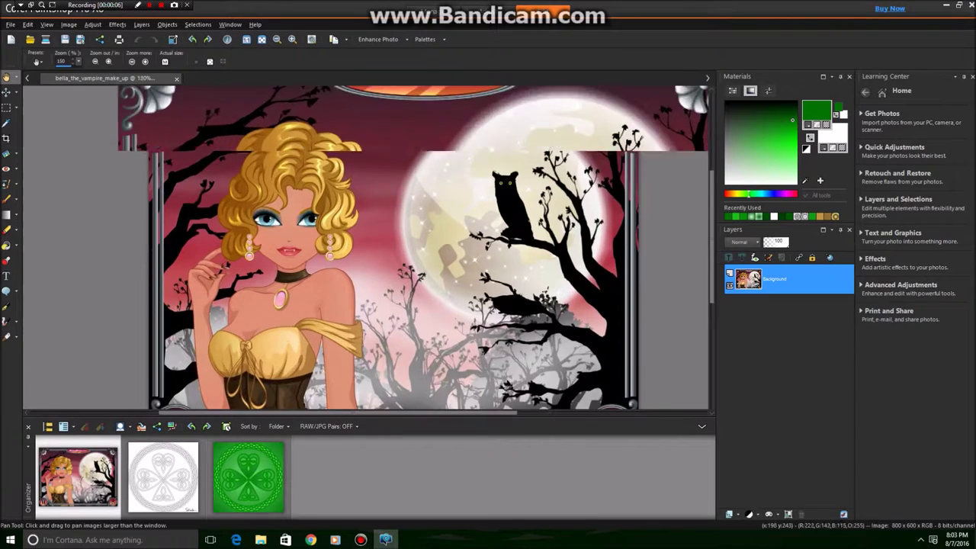
pyautogui.scroll(3, 266, 211)
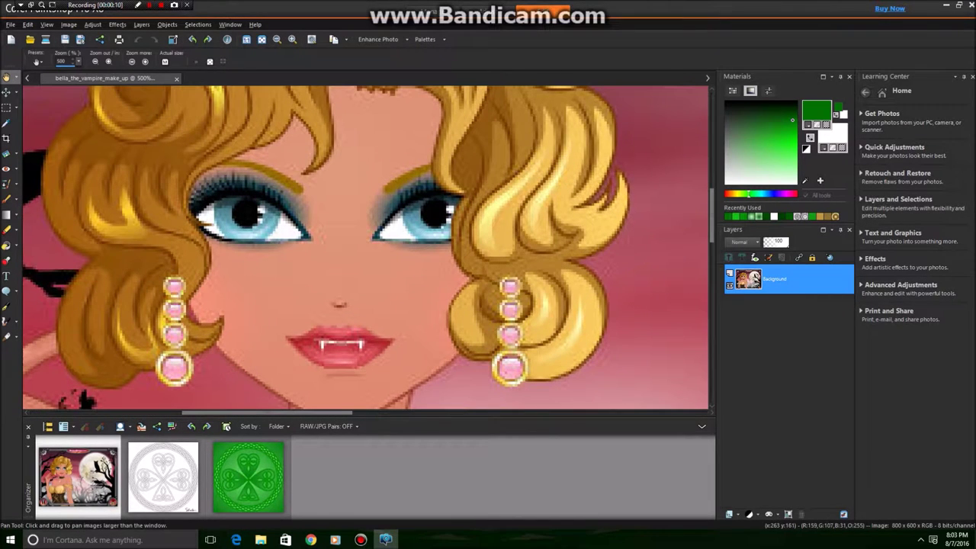
pyautogui.click(141, 25)
pyautogui.click(164, 36)
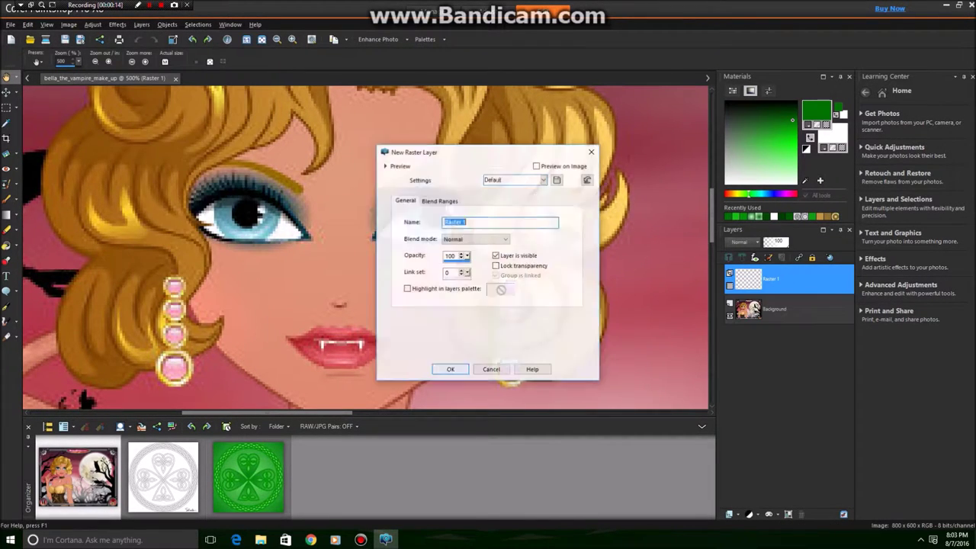
pyautogui.click(450, 369)
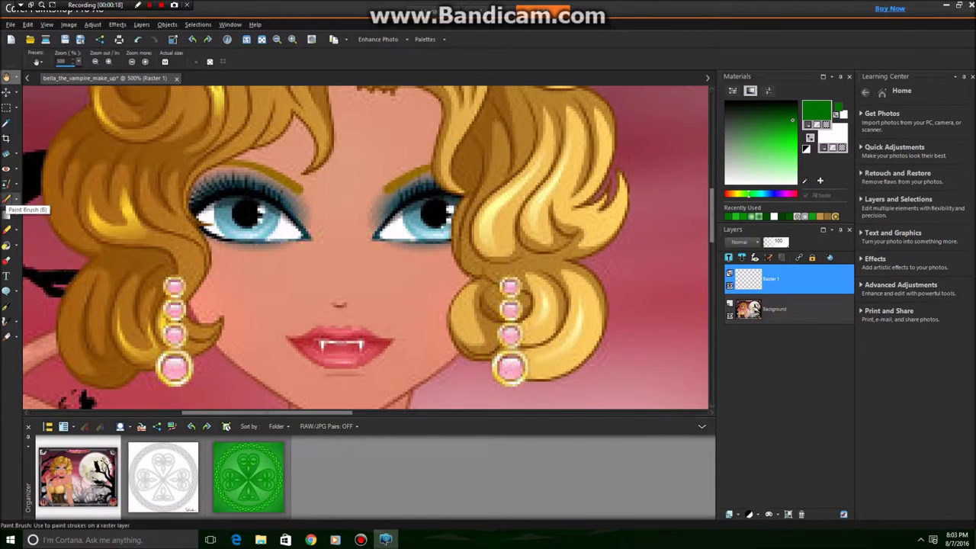
# Step: Sample the skin tone below the nose as the foreground color and choose a lighter tint of it
pyautogui.click(7, 122)
pyautogui.click(343, 311)
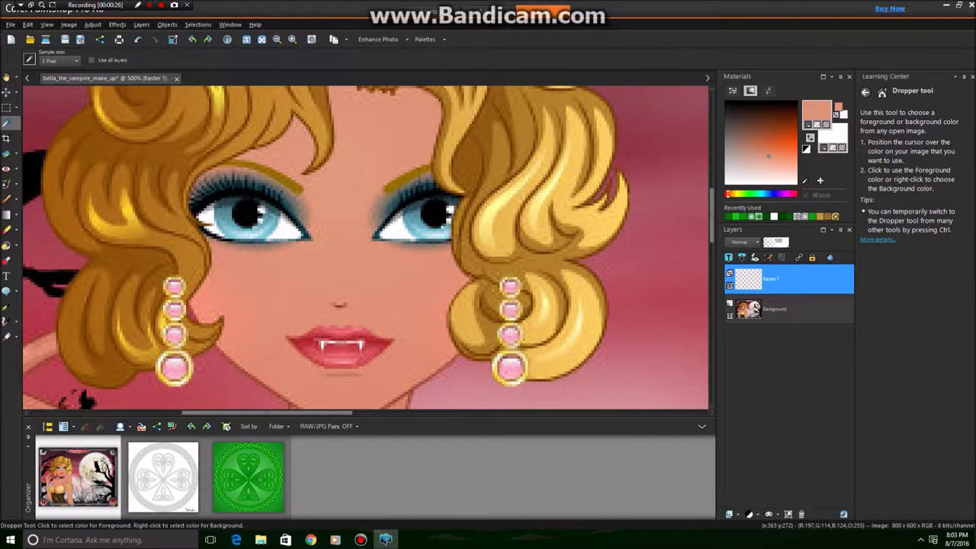
pyautogui.click(768, 166)
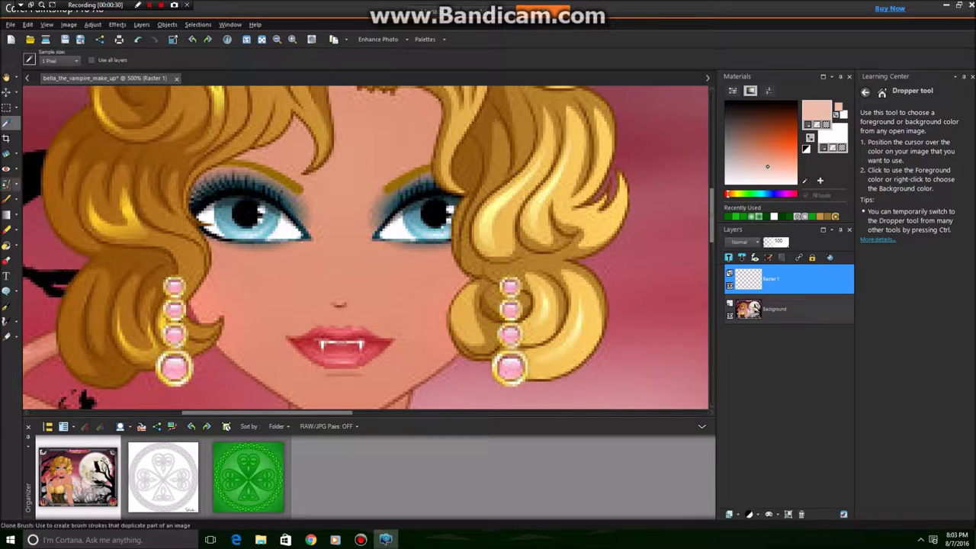
# Step: Set up the Paint Brush with the Square 05 brush tip
pyautogui.click(7, 199)
pyautogui.click(62, 57)
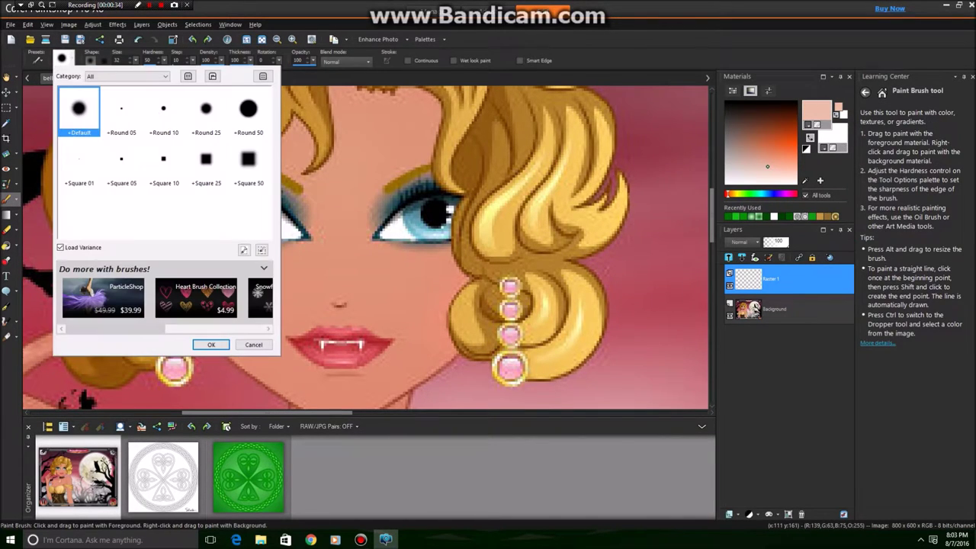
pyautogui.click(121, 158)
pyautogui.click(211, 345)
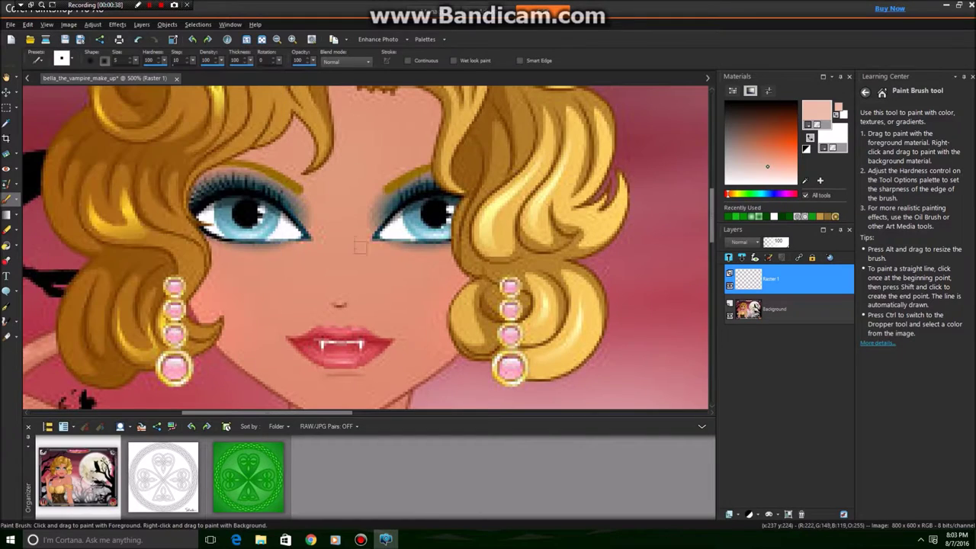
# Step: Paint light highlight patches on both parts of the forehead, down the nose bridge and around the nose tip
pyautogui.click(291, 150)
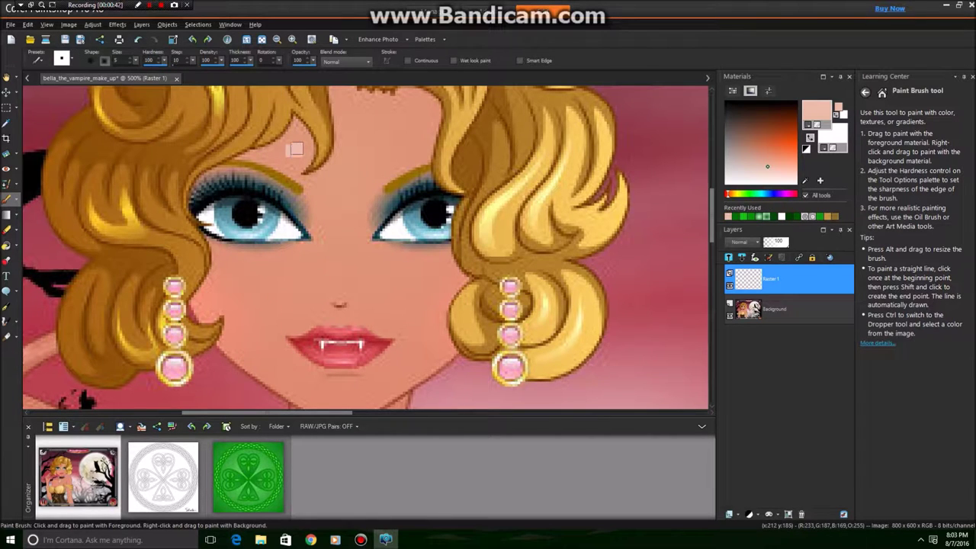
pyautogui.moveTo(294, 152); pyautogui.dragTo(286, 158)
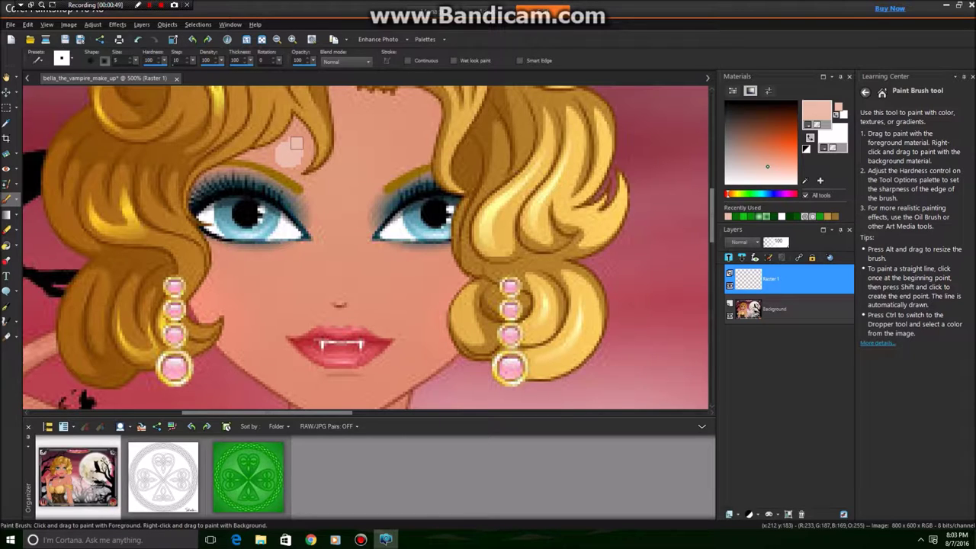
pyautogui.moveTo(337, 194); pyautogui.dragTo(340, 270)
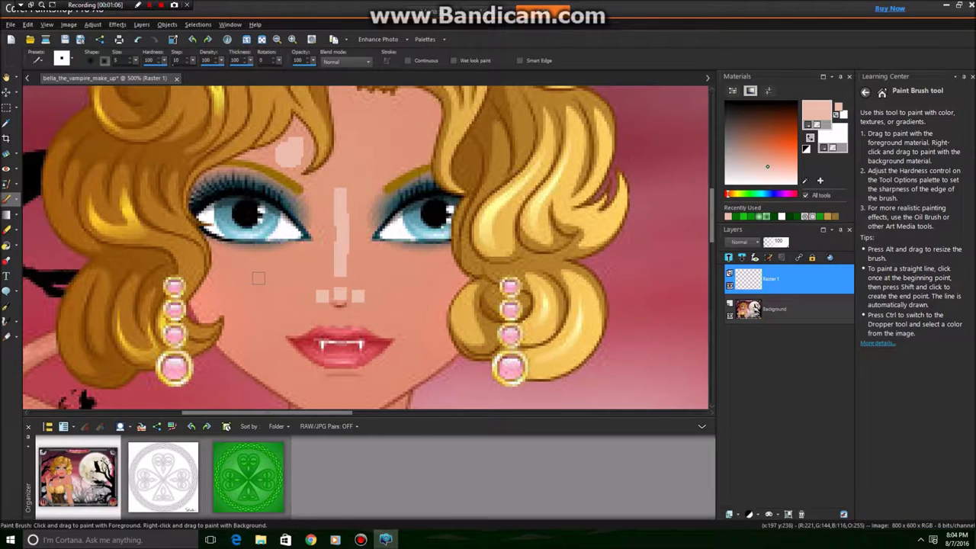
pyautogui.moveTo(349, 105)
pyautogui.mouseDown()
pyautogui.moveTo(355, 141)
pyautogui.moveTo(373, 131)
pyautogui.moveTo(344, 169)
pyautogui.moveTo(375, 118)
pyautogui.moveTo(365, 117)
pyautogui.moveTo(418, 110)
pyautogui.moveTo(360, 161)
pyautogui.moveTo(414, 127)
pyautogui.moveTo(401, 143)
pyautogui.moveTo(355, 165)
pyautogui.moveTo(403, 140)
pyautogui.mouseUp()
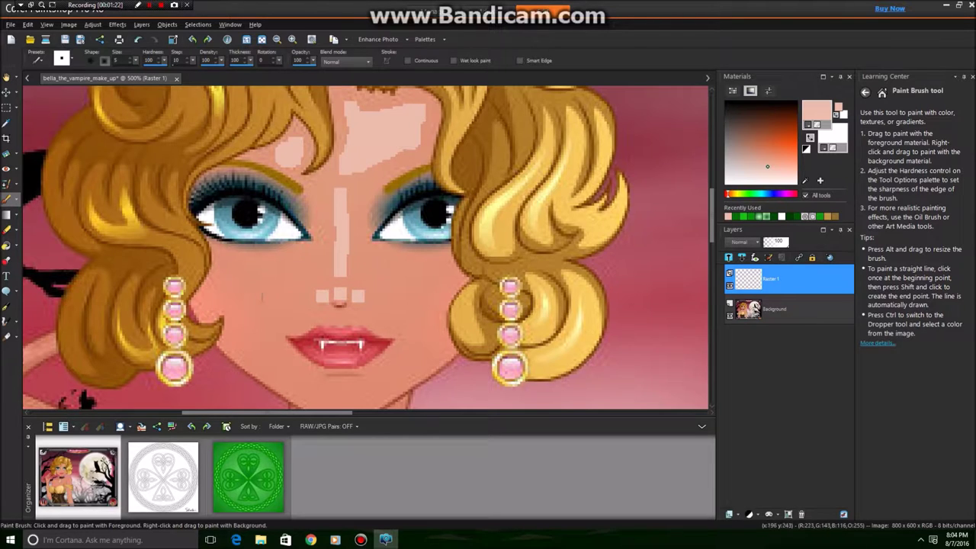
# Step: Paint the light highlights over both cheeks, the area above the upper lip, both sides of the jaw and the chin
pyautogui.moveTo(307, 264)
pyautogui.mouseDown()
pyautogui.moveTo(264, 265)
pyautogui.moveTo(220, 292)
pyautogui.moveTo(302, 270)
pyautogui.moveTo(284, 285)
pyautogui.moveTo(307, 272)
pyautogui.moveTo(286, 295)
pyautogui.moveTo(223, 294)
pyautogui.moveTo(251, 308)
pyautogui.mouseUp()
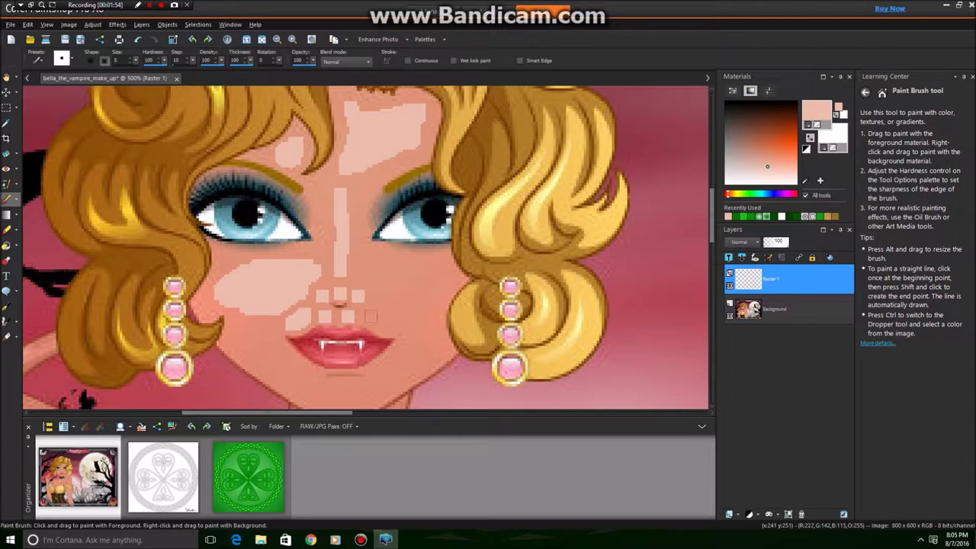
pyautogui.click(366, 316)
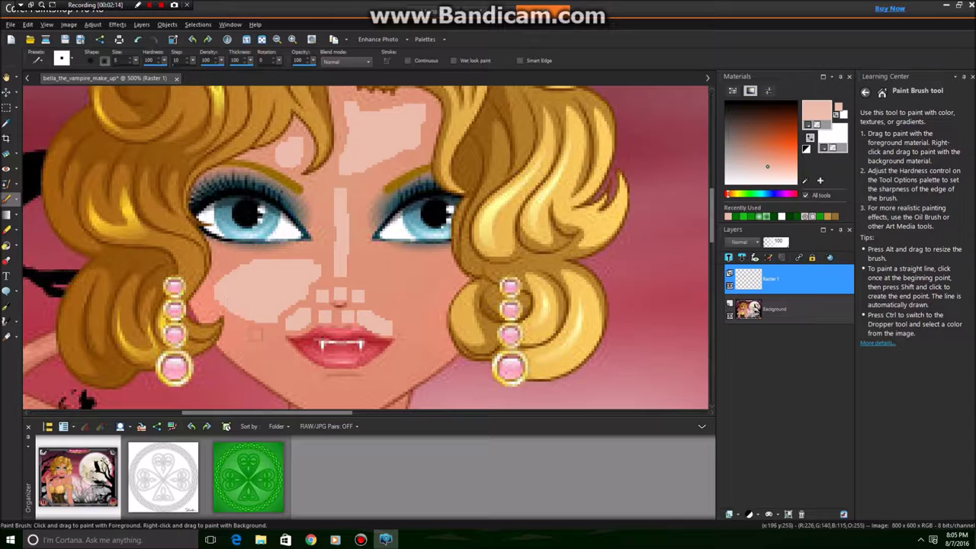
pyautogui.moveTo(266, 339)
pyautogui.mouseDown()
pyautogui.moveTo(246, 337)
pyautogui.moveTo(298, 374)
pyautogui.mouseUp()
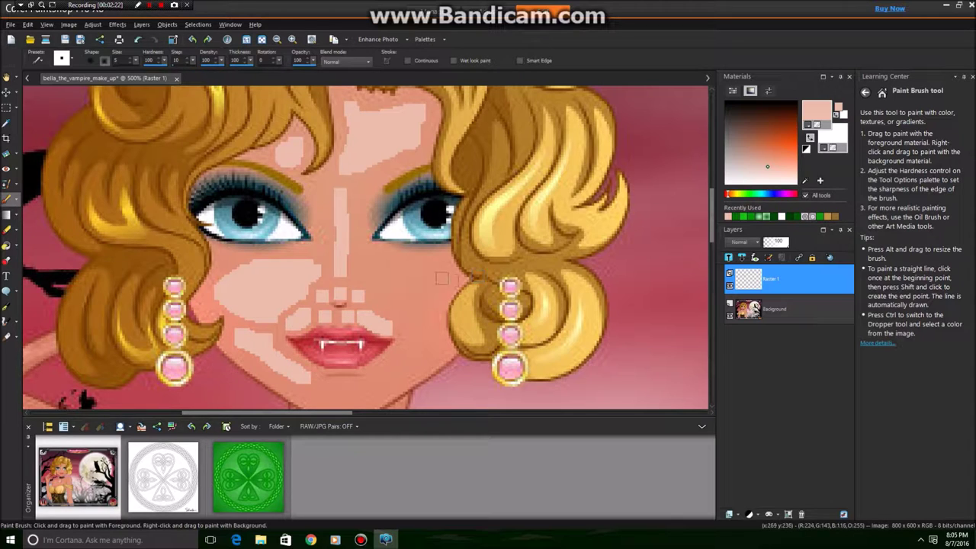
pyautogui.moveTo(375, 267)
pyautogui.mouseDown()
pyautogui.moveTo(439, 270)
pyautogui.moveTo(439, 280)
pyautogui.moveTo(376, 278)
pyautogui.moveTo(404, 293)
pyautogui.moveTo(439, 293)
pyautogui.moveTo(391, 298)
pyautogui.moveTo(401, 309)
pyautogui.moveTo(381, 296)
pyautogui.moveTo(429, 311)
pyautogui.mouseUp()
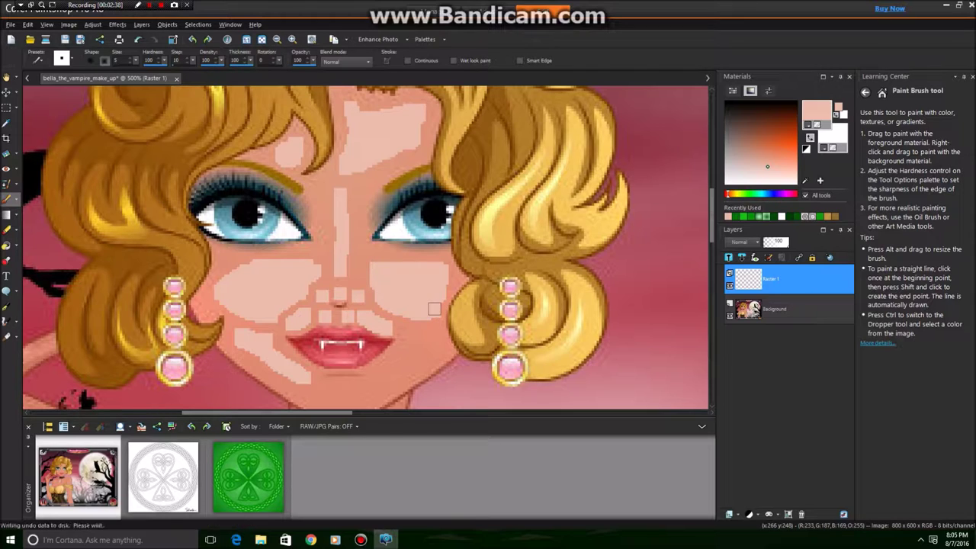
pyautogui.moveTo(408, 332)
pyautogui.mouseDown()
pyautogui.moveTo(437, 346)
pyautogui.moveTo(411, 346)
pyautogui.moveTo(403, 356)
pyautogui.moveTo(419, 355)
pyautogui.moveTo(376, 385)
pyautogui.mouseUp()
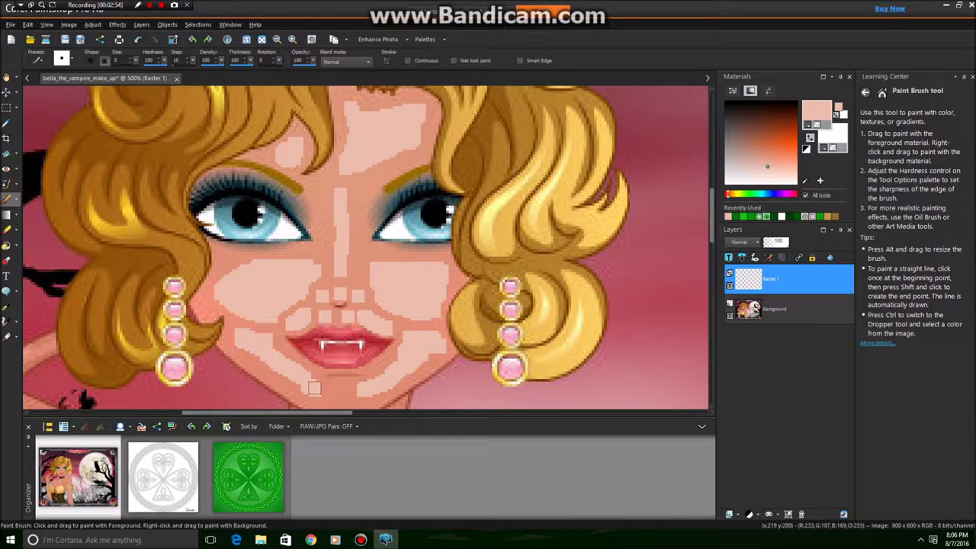
pyautogui.scroll(-2, 432, 273)
pyautogui.scroll(3, 361, 358)
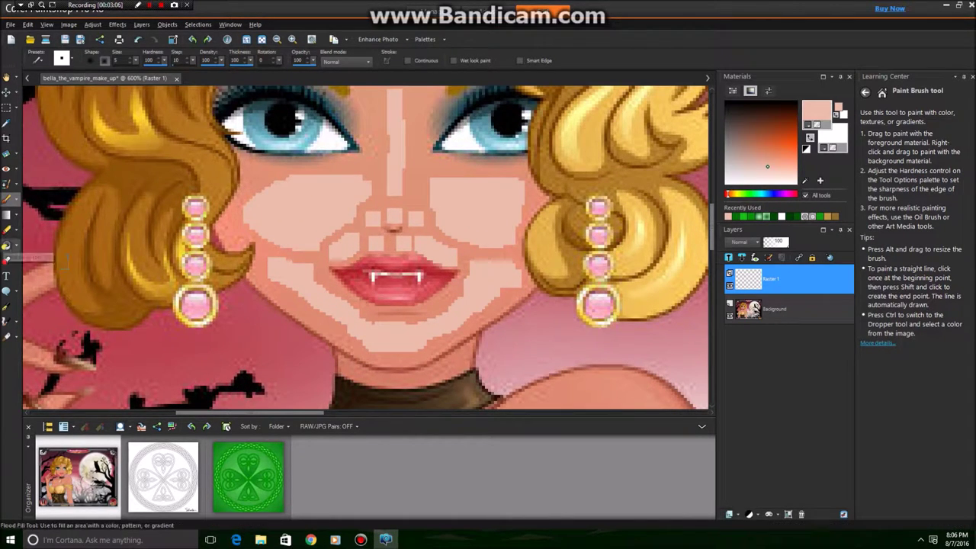
# Step: Erase gaps that separate the chin highlight from the jaw highlights, using the Eraser with the Square 05 brush tip
pyautogui.click(7, 229)
pyautogui.click(62, 57)
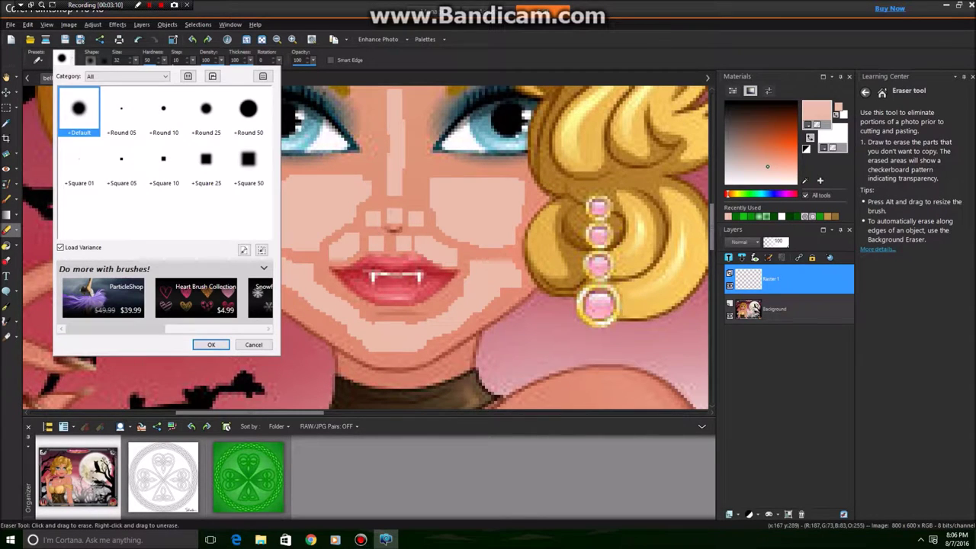
pyautogui.click(121, 159)
pyautogui.click(211, 345)
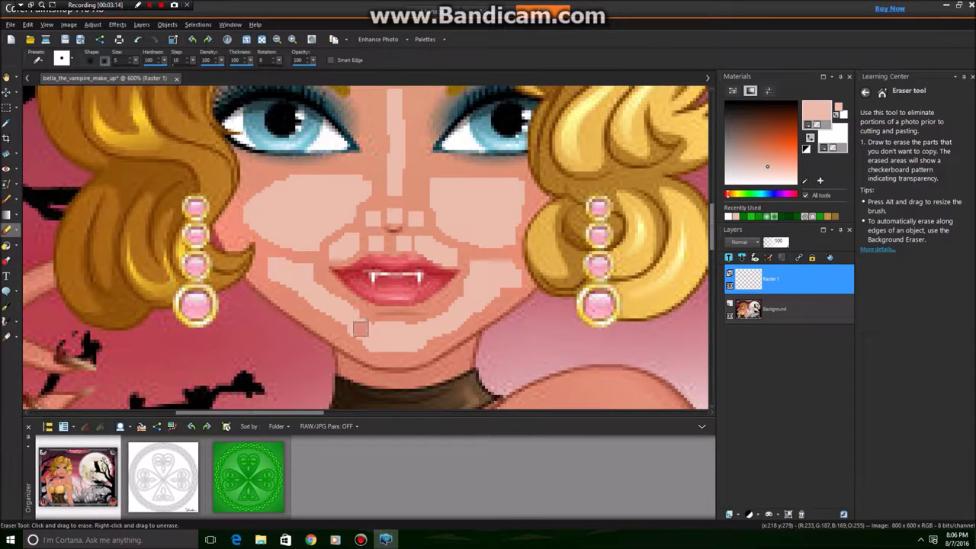
pyautogui.moveTo(353, 328); pyautogui.dragTo(442, 327)
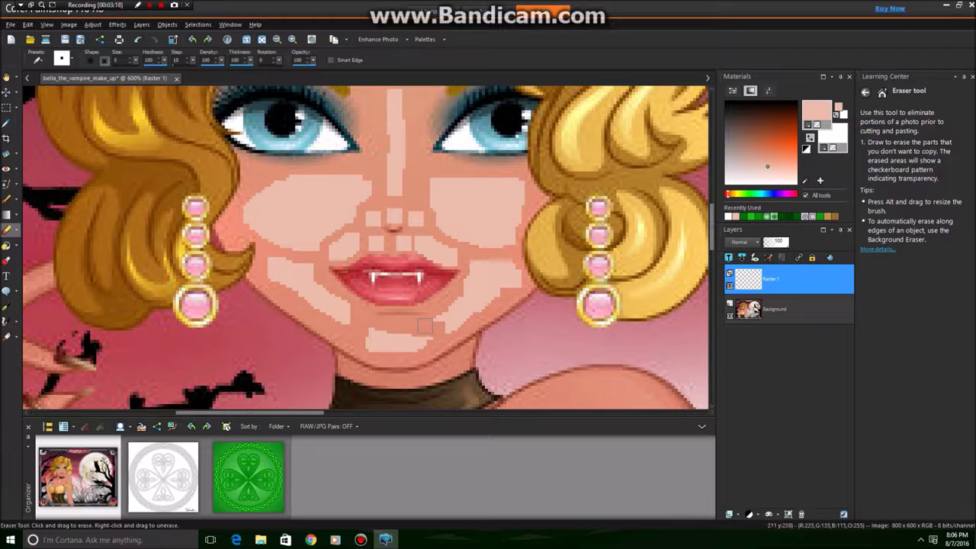
pyautogui.click(137, 39)
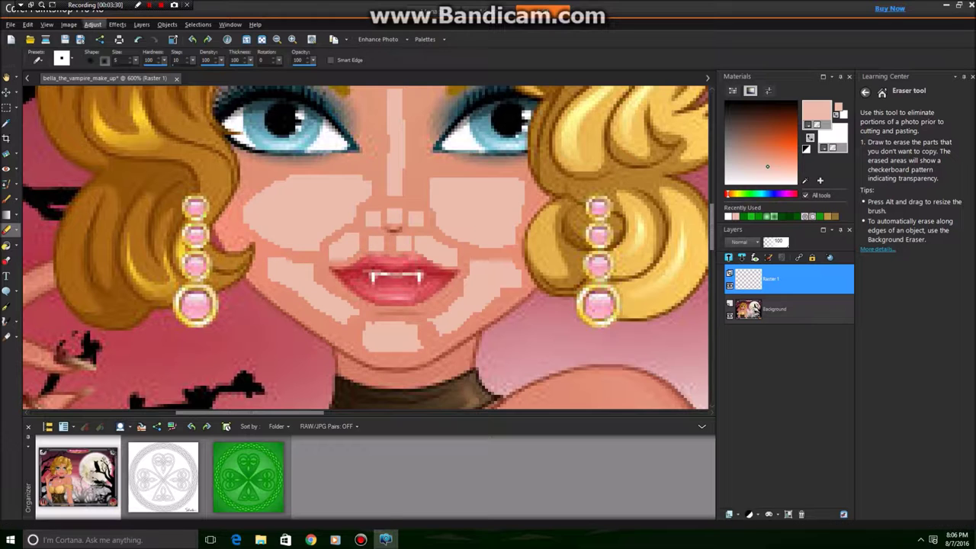
# Step: Soften the painted face highlights with a Gaussian Blur of radius 3.00
pyautogui.click(93, 24)
pyautogui.moveTo(105, 186)
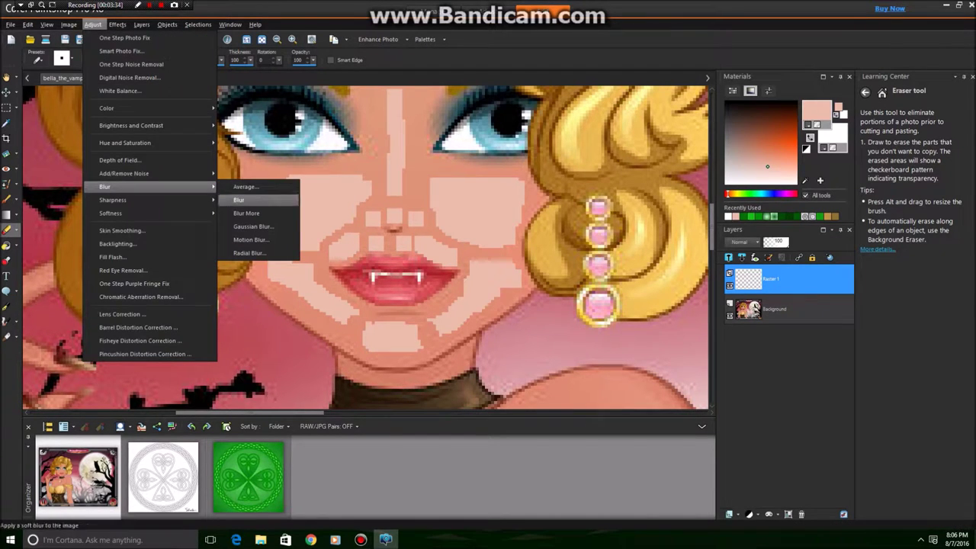
pyautogui.click(252, 226)
pyautogui.click(516, 268)
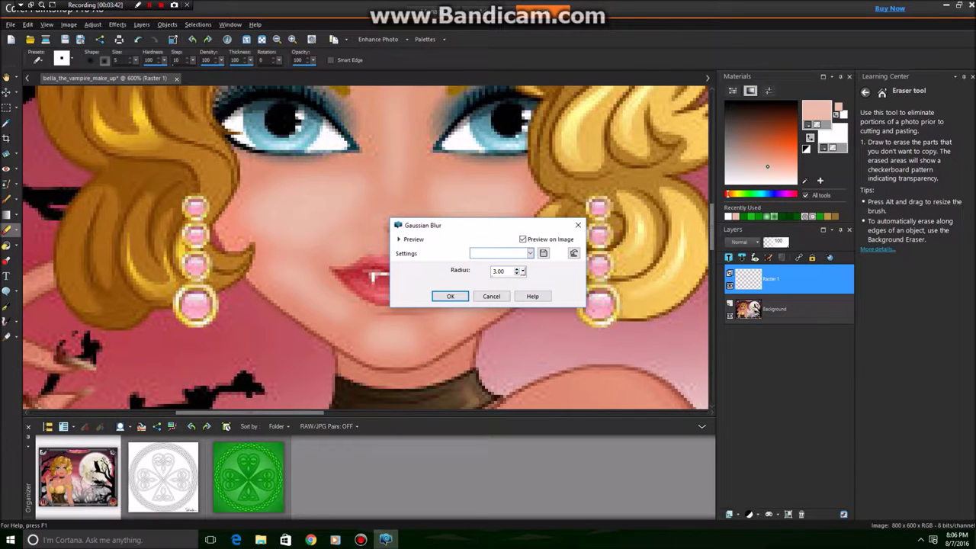
pyautogui.click(450, 295)
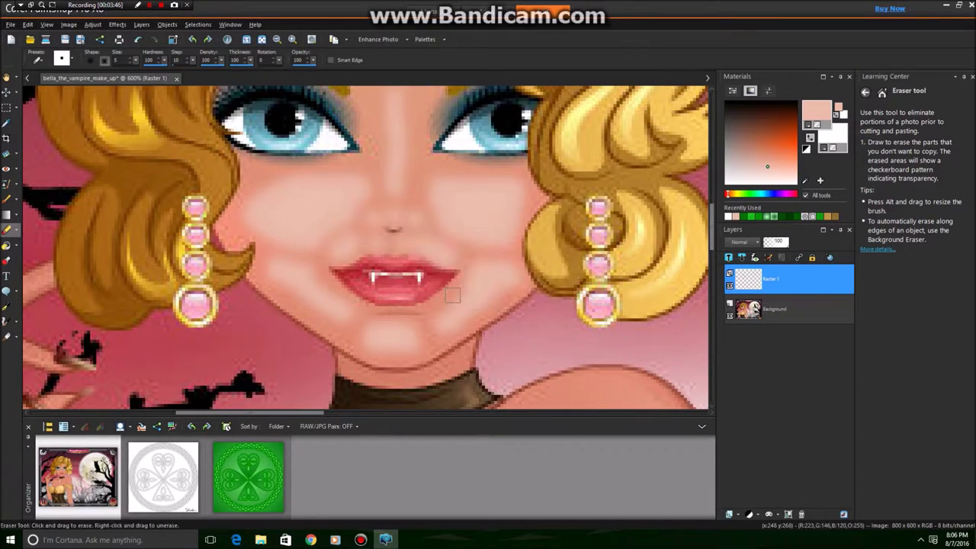
pyautogui.scroll(-3, 507, 163)
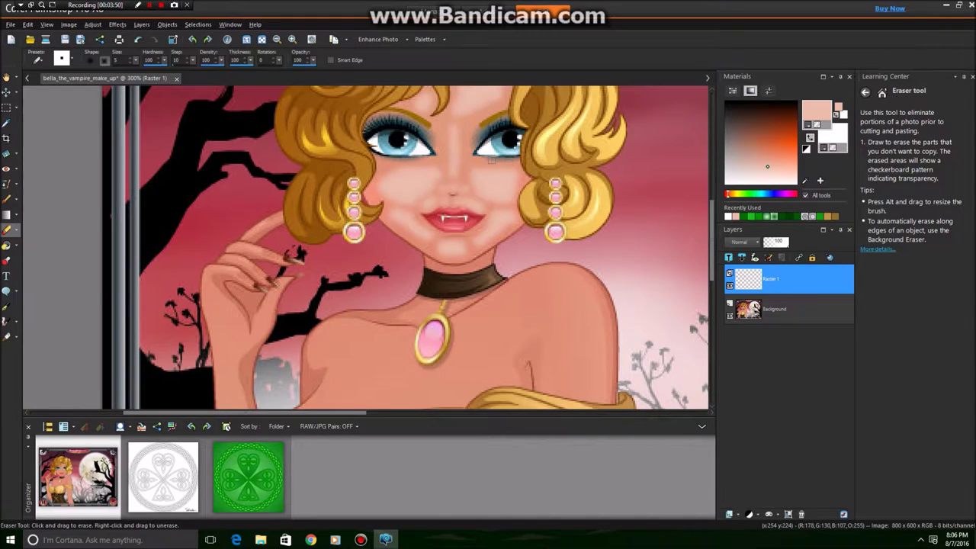
# Step: Lower the opacity of the blurred highlight layer and merge it down into the background
pyautogui.scroll(2, 492, 158)
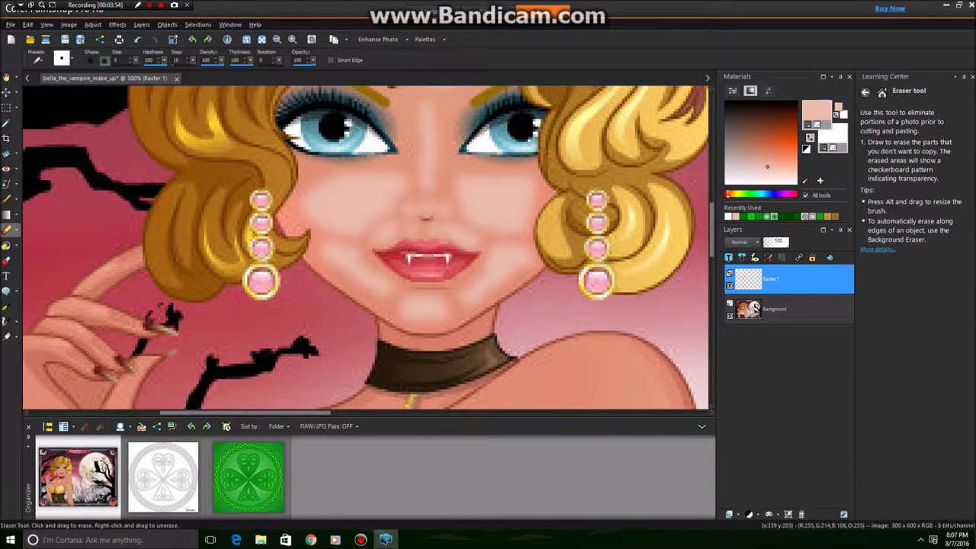
pyautogui.click(784, 242)
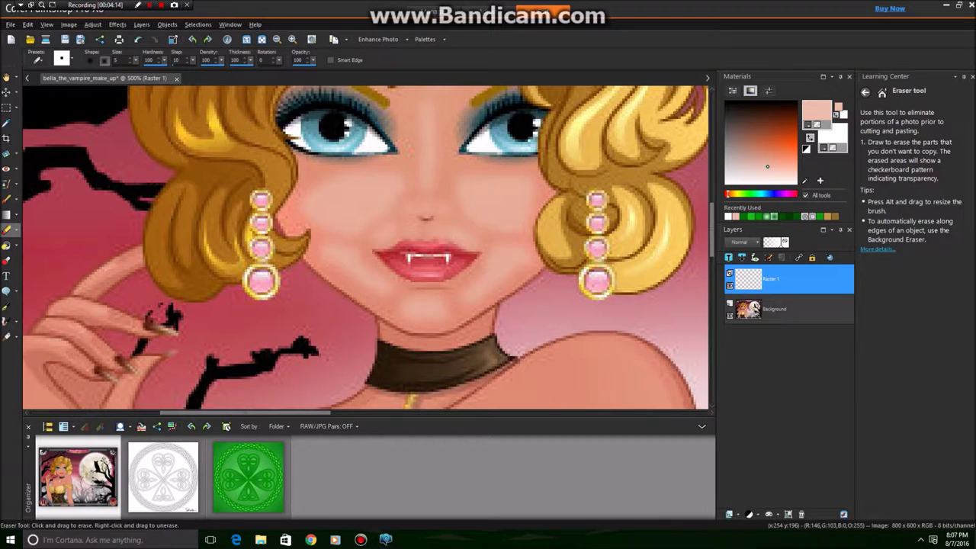
pyautogui.click(142, 24)
pyautogui.moveTo(198, 209)
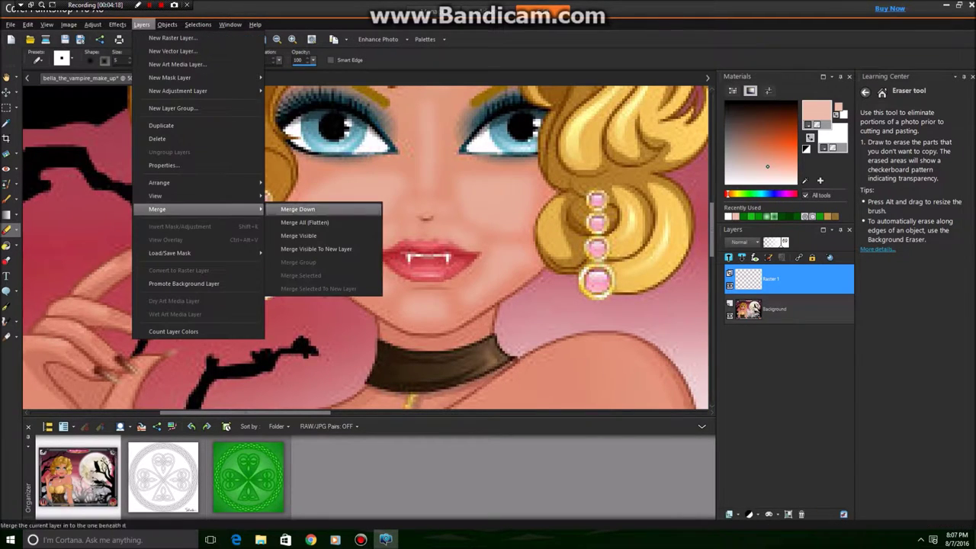
pyautogui.click(299, 209)
pyautogui.scroll(-3, 371, 227)
pyautogui.scroll(2, 398, 218)
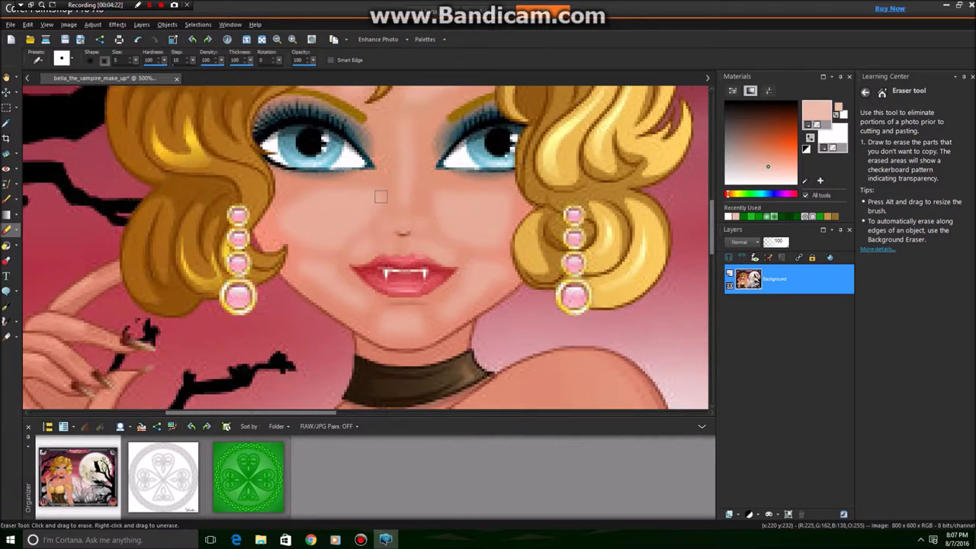
# Step: Add a new raster layer and paint light highlights around the nose tip and along the nose bridge
pyautogui.click(142, 24)
pyautogui.click(164, 38)
pyautogui.press('Return')
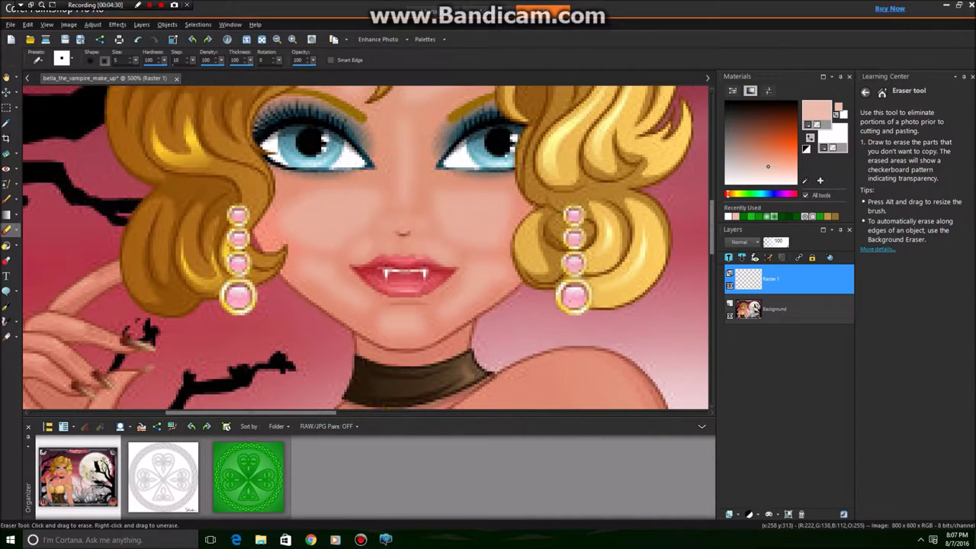
pyautogui.click(7, 199)
pyautogui.click(386, 225)
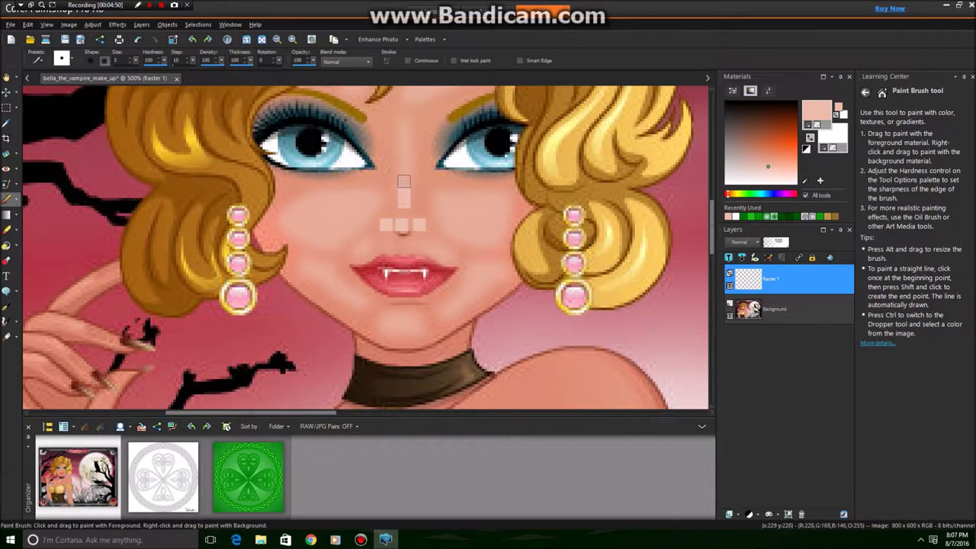
pyautogui.click(403, 171)
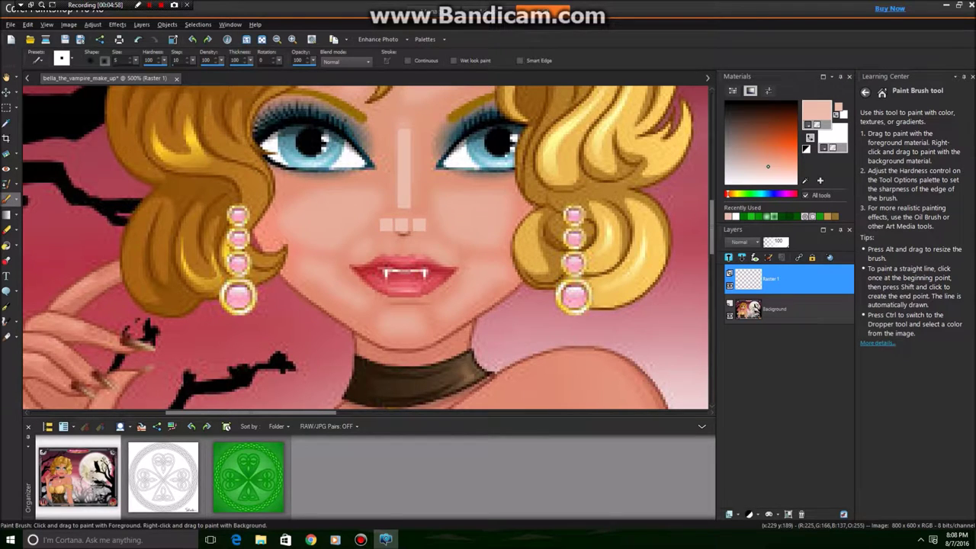
# Step: Paint smaller light highlights on both cheeks, the middle of the chin and both sides of the jaw
pyautogui.moveTo(338, 220); pyautogui.dragTo(317, 220)
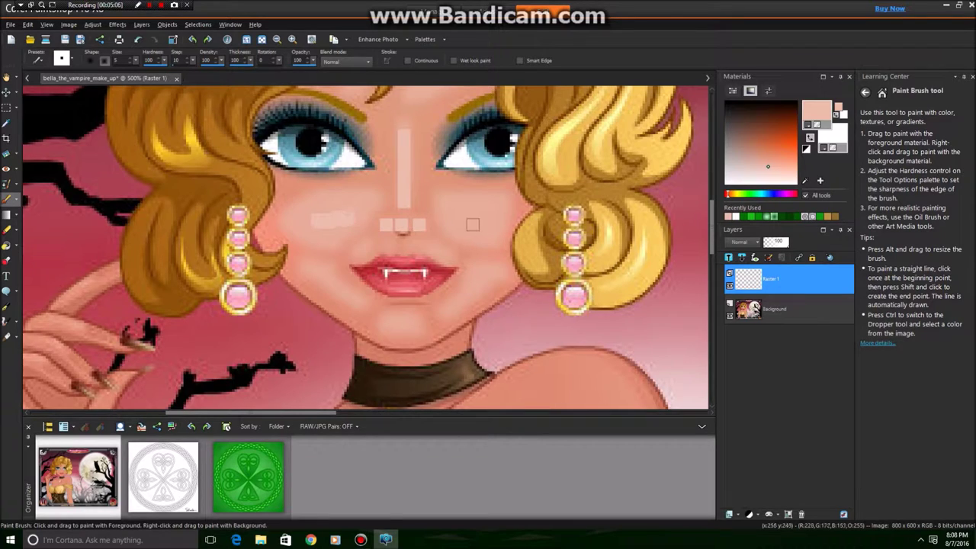
pyautogui.moveTo(459, 217); pyautogui.dragTo(465, 220)
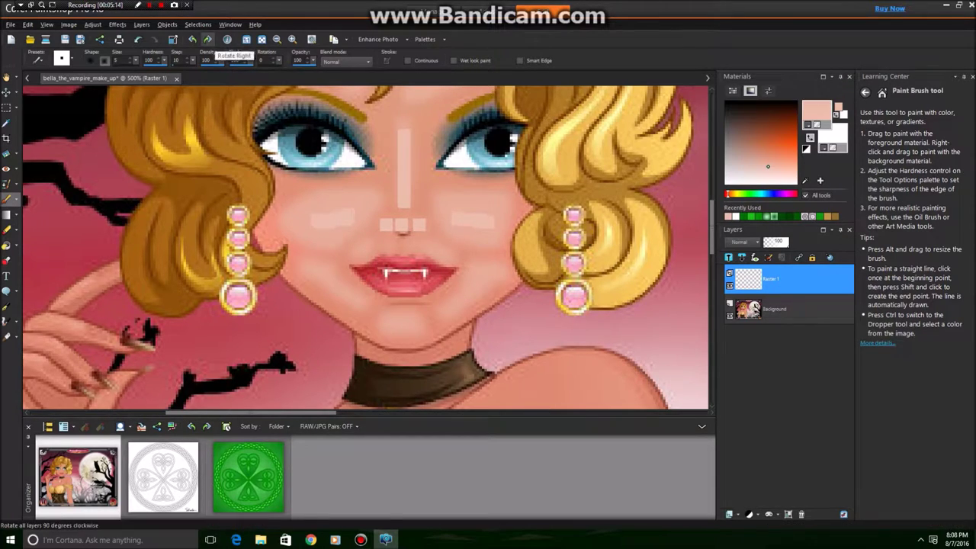
pyautogui.click(404, 326)
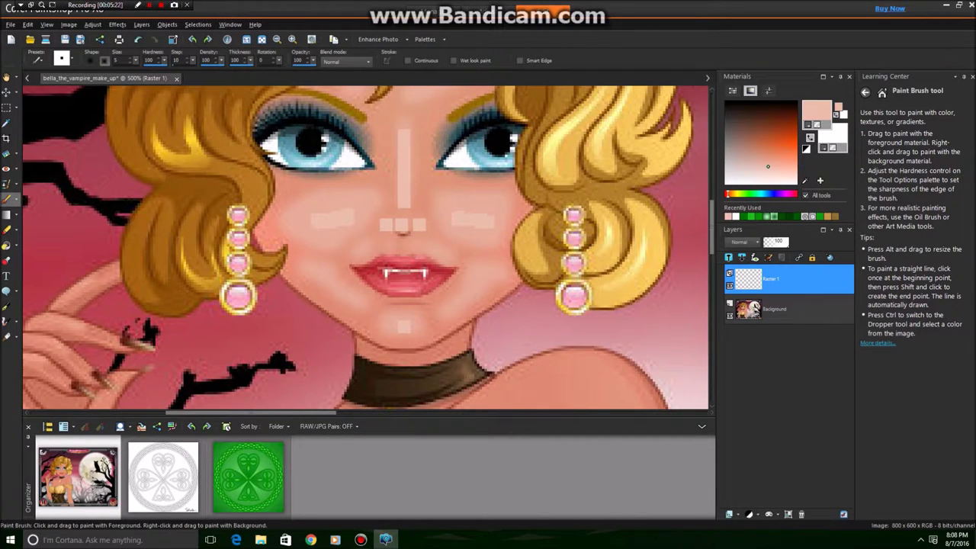
pyautogui.moveTo(319, 275); pyautogui.dragTo(363, 304)
pyautogui.moveTo(443, 310); pyautogui.dragTo(485, 281)
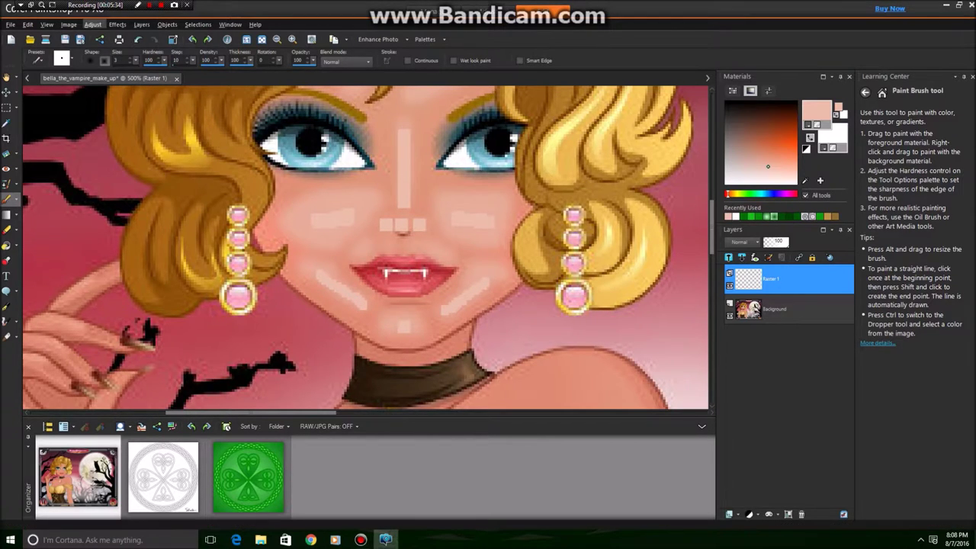
# Step: Try to soften the second set of face highlights with a small-radius Gaussian Blur
pyautogui.click(92, 23)
pyautogui.moveTo(152, 186)
pyautogui.click(253, 227)
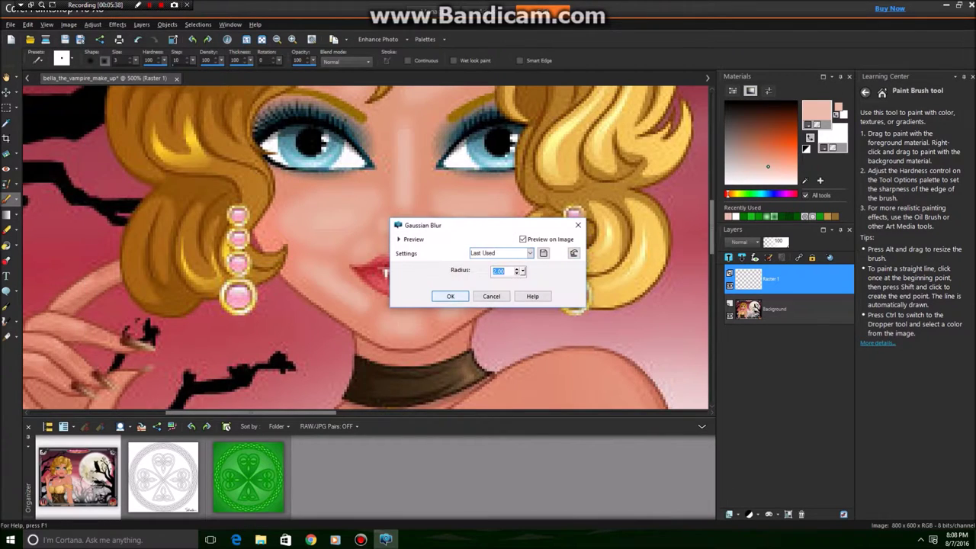
pyautogui.write('1.00')
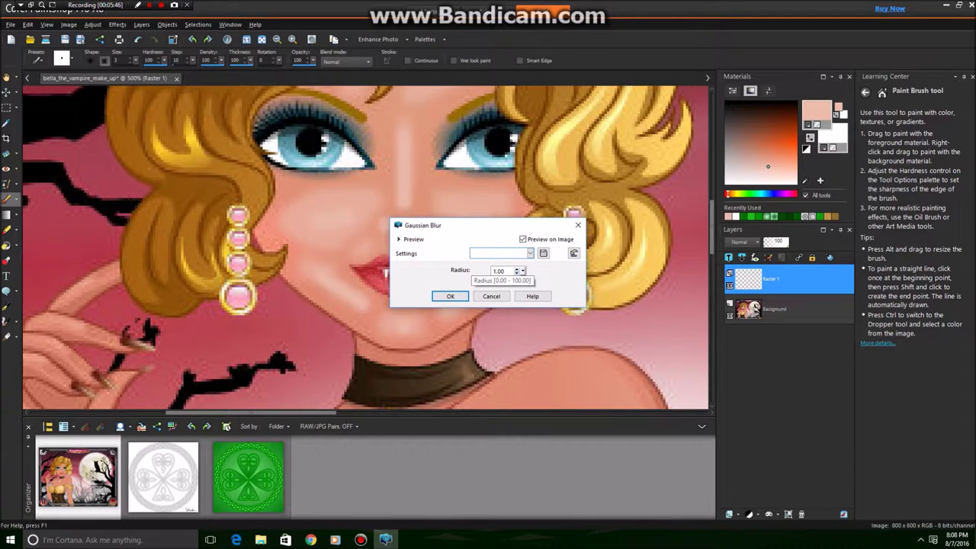
pyautogui.click(516, 268)
pyautogui.click(450, 296)
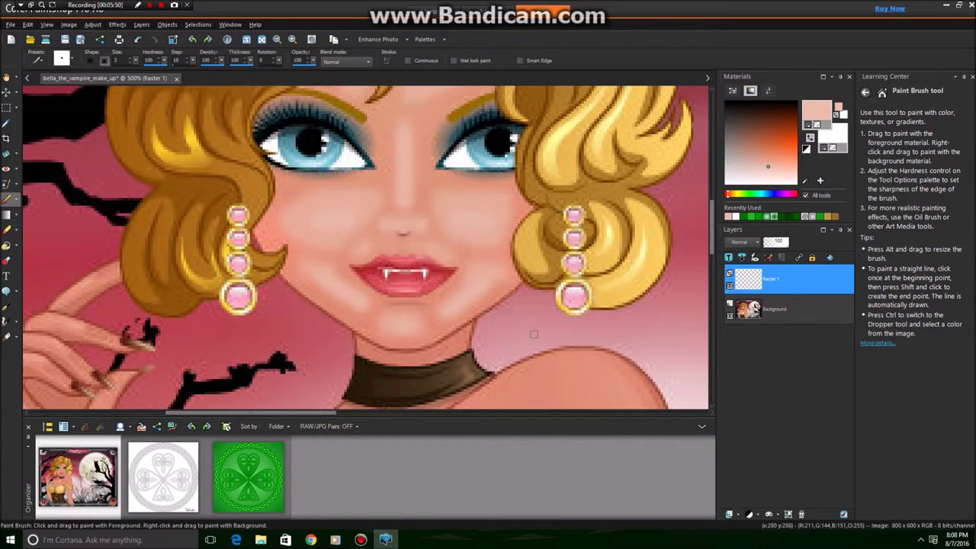
pyautogui.scroll(-2, 363, 296)
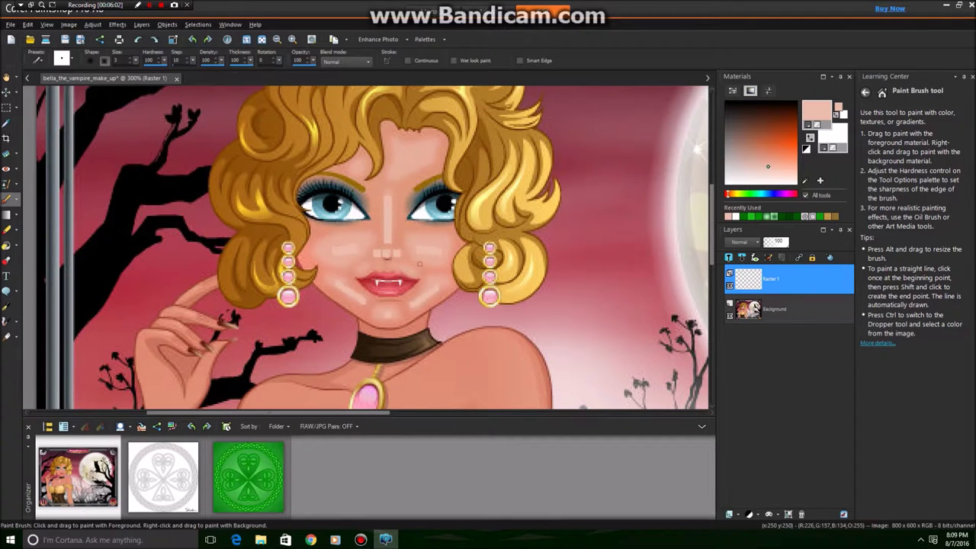
# Step: Paint small light highlight squares above the upper lip and a short slanted stroke on each side of them
pyautogui.scroll(4, 418, 264)
pyautogui.click(371, 271)
pyautogui.moveTo(325, 275); pyautogui.dragTo(305, 293)
pyautogui.moveTo(425, 279); pyautogui.dragTo(444, 294)
# Step: Soften all the new face highlights, including those above the lip, with a Gaussian Blur using the last used settings
pyautogui.click(68, 24)
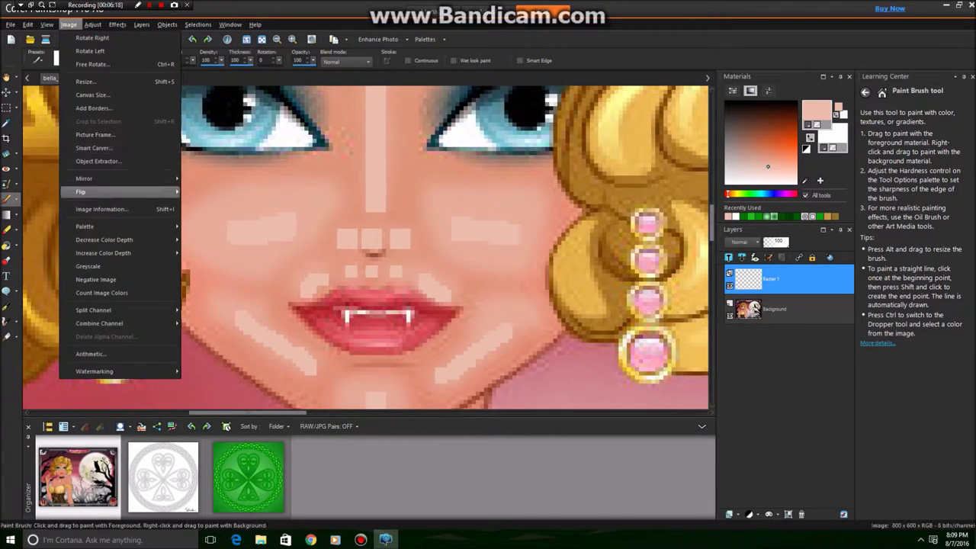
pyautogui.moveTo(153, 200)
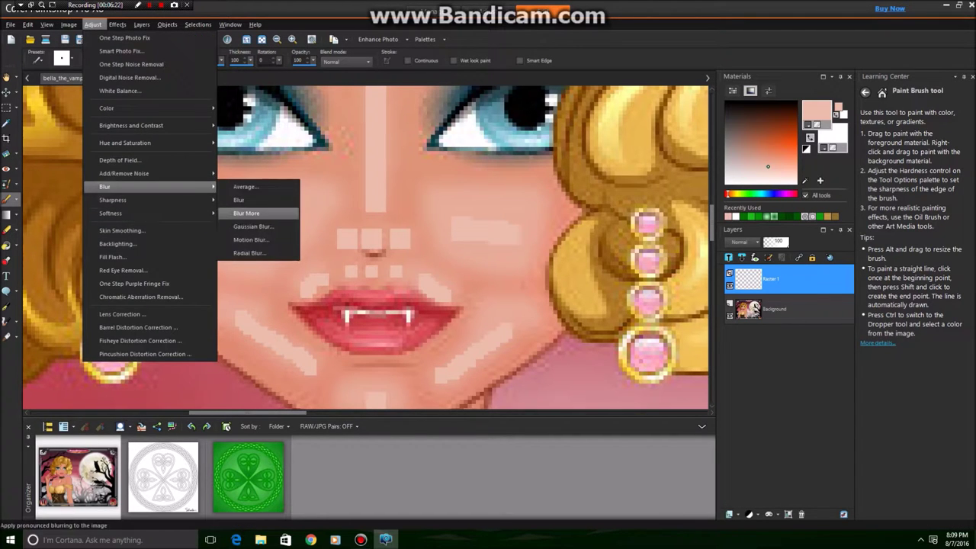
pyautogui.click(253, 226)
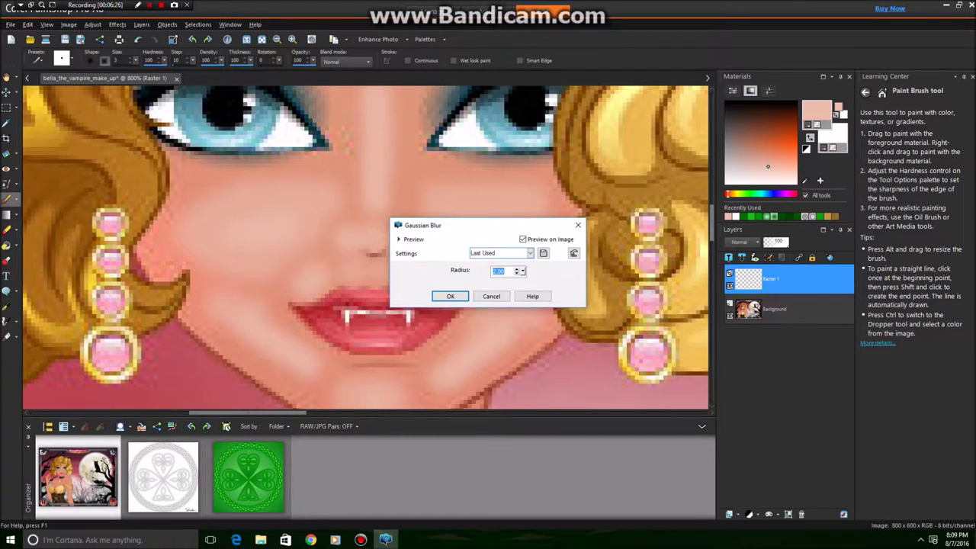
pyautogui.click(450, 296)
pyautogui.scroll(-5, 447, 183)
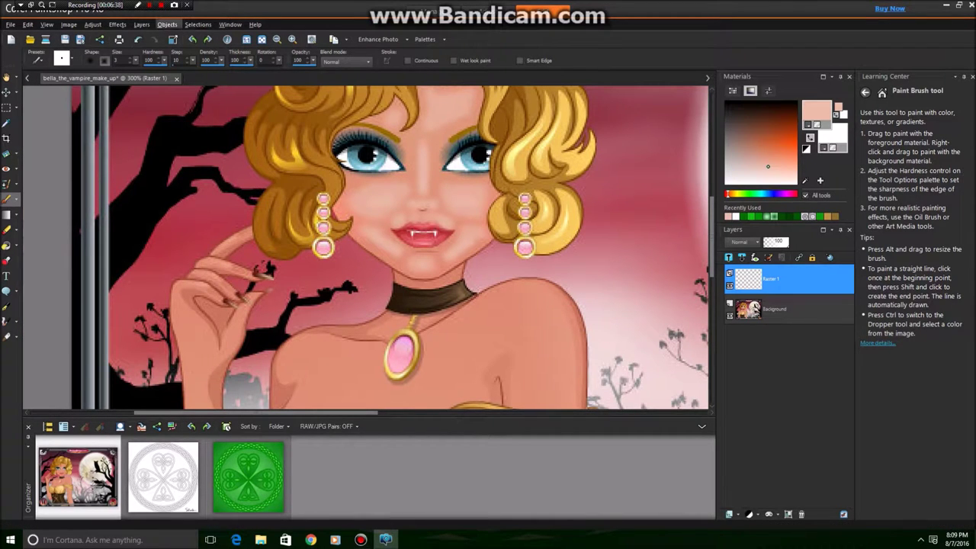
# Step: Merge the blurred face highlight layer down into the background and add a new raster layer
pyautogui.click(142, 24)
pyautogui.moveTo(157, 209)
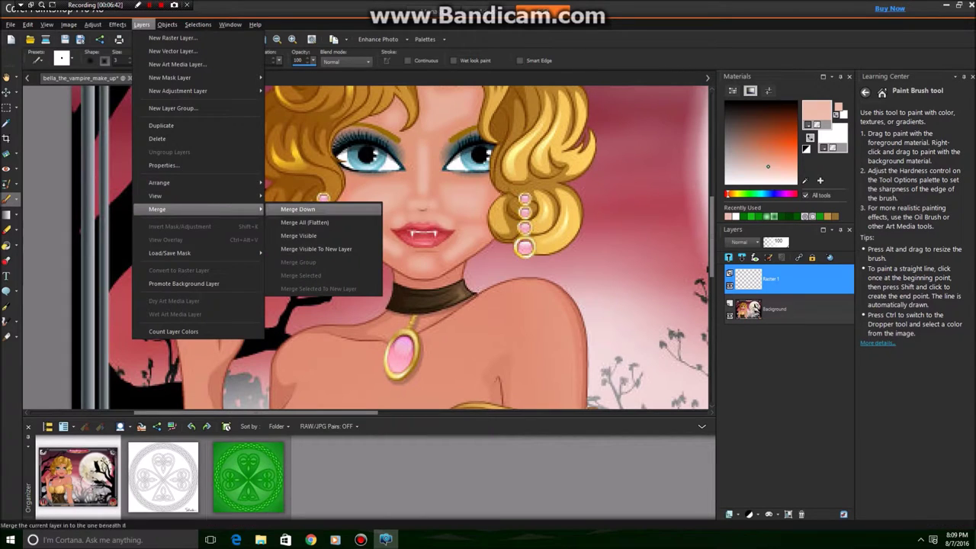
pyautogui.click(297, 211)
pyautogui.click(142, 24)
pyautogui.click(162, 36)
pyautogui.click(450, 369)
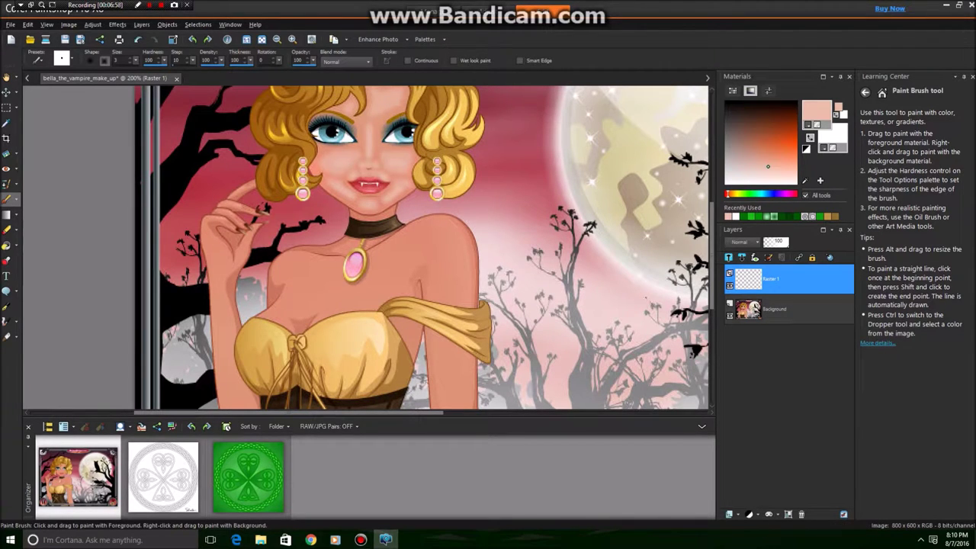
# Step: Set the Paint Brush size to 10 and paint light patches on both sides of the upper chest, undoing the extra shoulder stroke
pyautogui.click(132, 58)
pyautogui.click(131, 58)
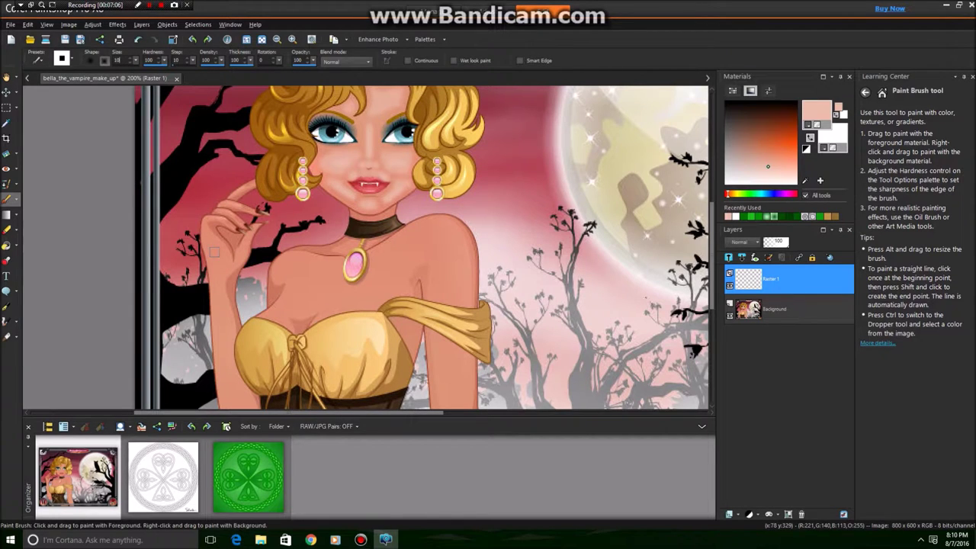
pyautogui.moveTo(294, 268)
pyautogui.mouseDown()
pyautogui.moveTo(317, 285)
pyautogui.moveTo(302, 269)
pyautogui.moveTo(329, 270)
pyautogui.moveTo(320, 271)
pyautogui.moveTo(332, 289)
pyautogui.moveTo(306, 296)
pyautogui.moveTo(308, 288)
pyautogui.moveTo(296, 305)
pyautogui.moveTo(324, 295)
pyautogui.mouseUp()
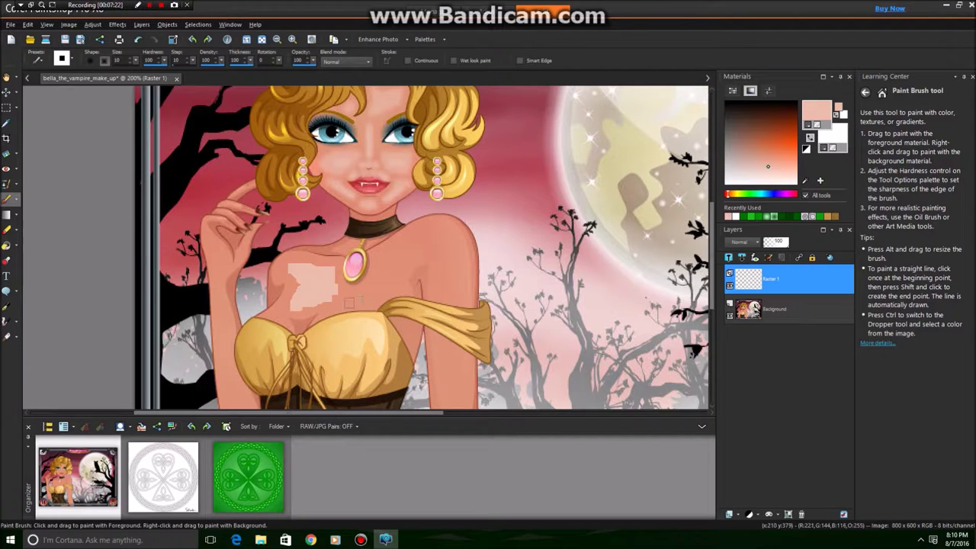
pyautogui.moveTo(423, 244)
pyautogui.mouseDown()
pyautogui.moveTo(355, 296)
pyautogui.moveTo(363, 291)
pyautogui.mouseUp()
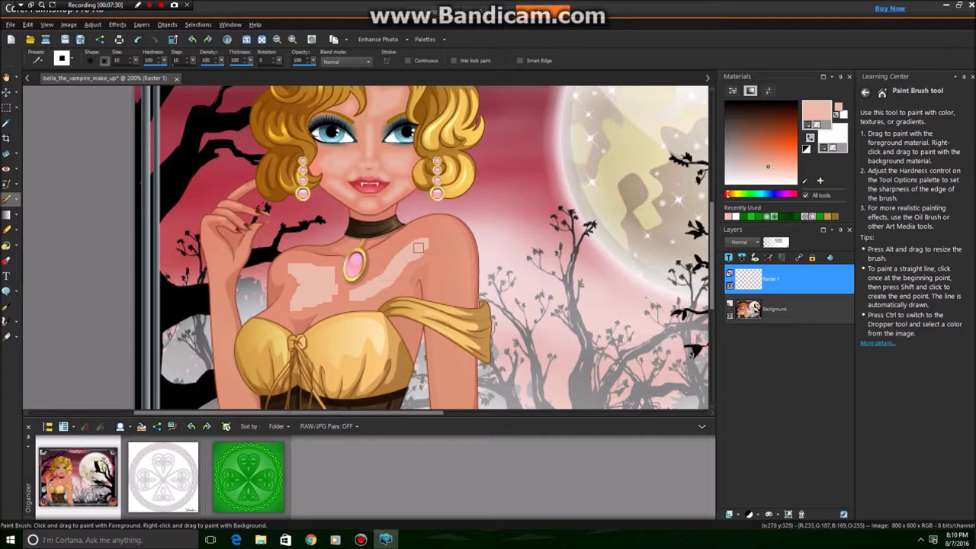
pyautogui.moveTo(428, 249)
pyautogui.mouseDown()
pyautogui.moveTo(450, 294)
pyautogui.moveTo(448, 244)
pyautogui.mouseUp()
pyautogui.click(138, 39)
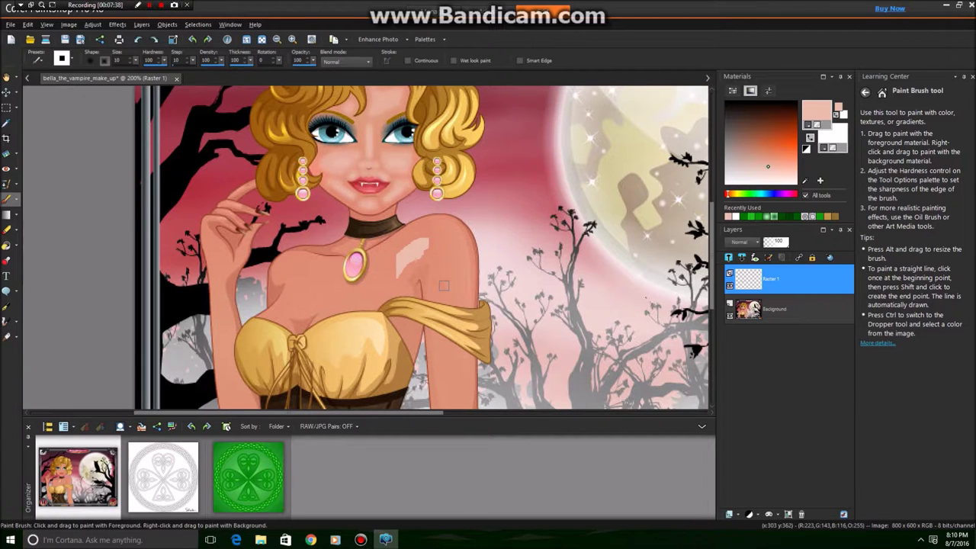
# Step: Paint light highlights down the lowered arm above and below the gold sleeve, and along the raised arm
pyautogui.moveTo(445, 286)
pyautogui.mouseDown()
pyautogui.moveTo(450, 243)
pyautogui.moveTo(452, 278)
pyautogui.mouseUp()
pyautogui.scroll(-1, 442, 226)
pyautogui.scroll(2, 449, 360)
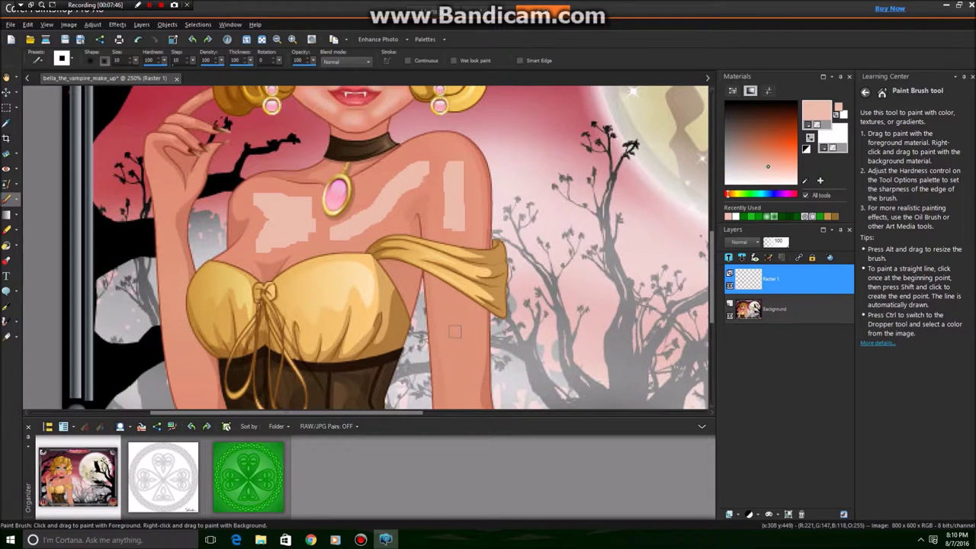
pyautogui.moveTo(457, 313)
pyautogui.mouseDown()
pyautogui.moveTo(458, 379)
pyautogui.moveTo(461, 335)
pyautogui.mouseUp()
pyautogui.scroll(-2, 459, 335)
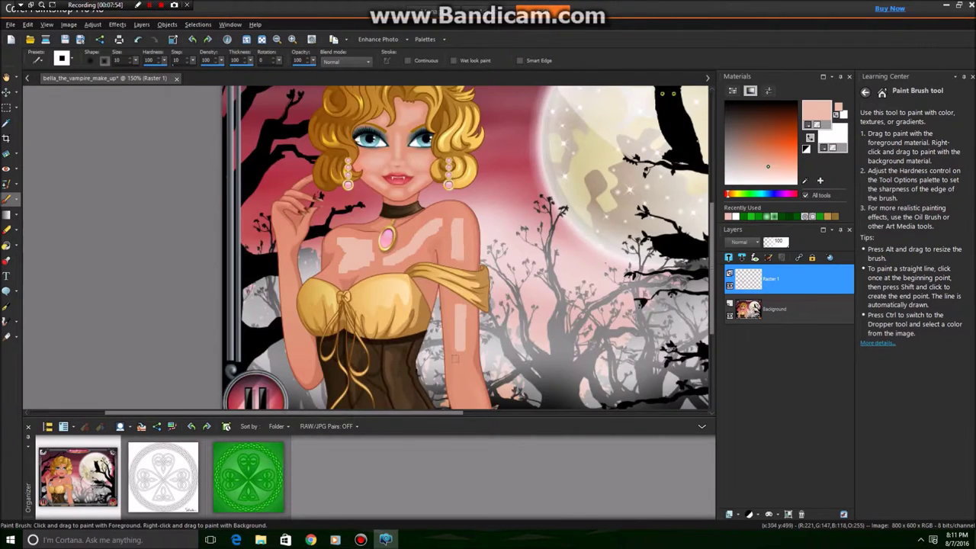
pyautogui.scroll(-2, 460, 336)
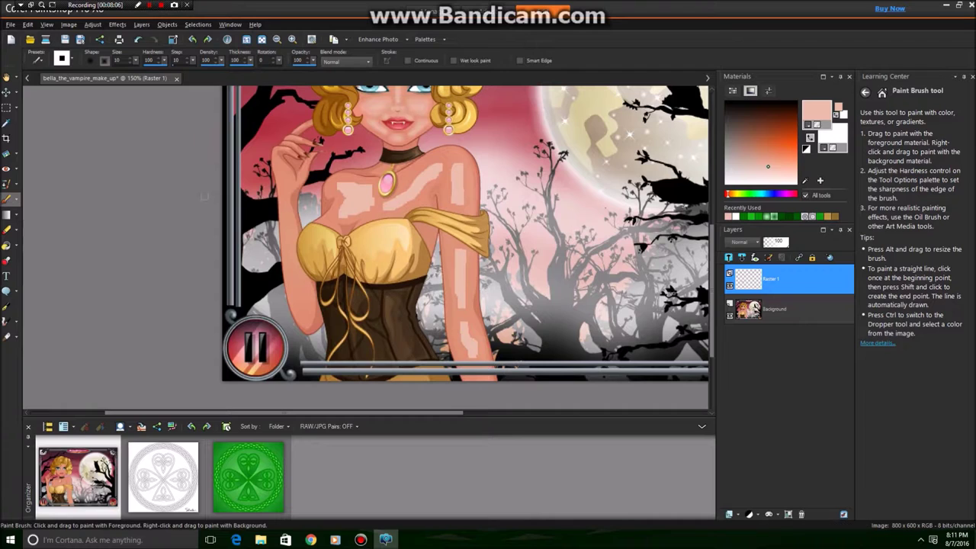
pyautogui.moveTo(303, 312); pyautogui.dragTo(293, 268)
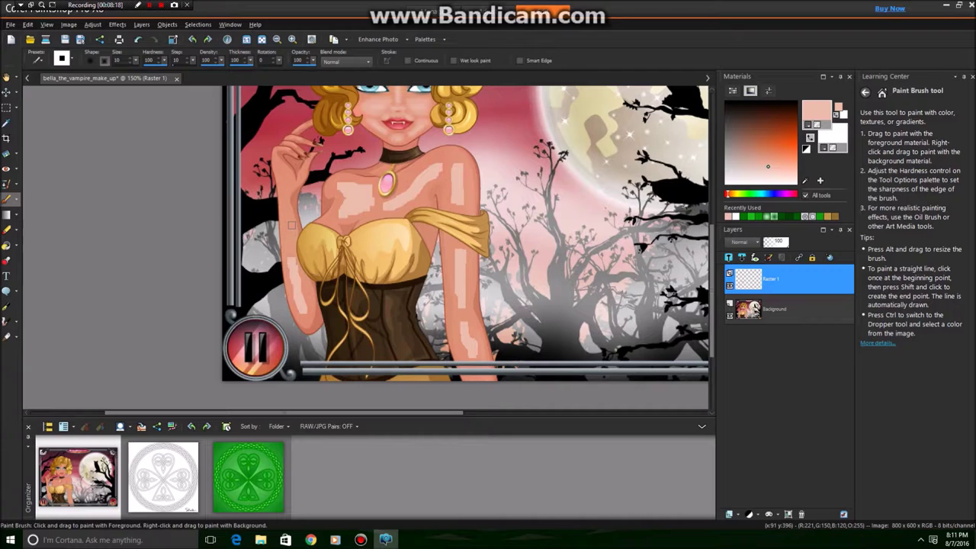
pyautogui.click(92, 24)
pyautogui.moveTo(107, 187)
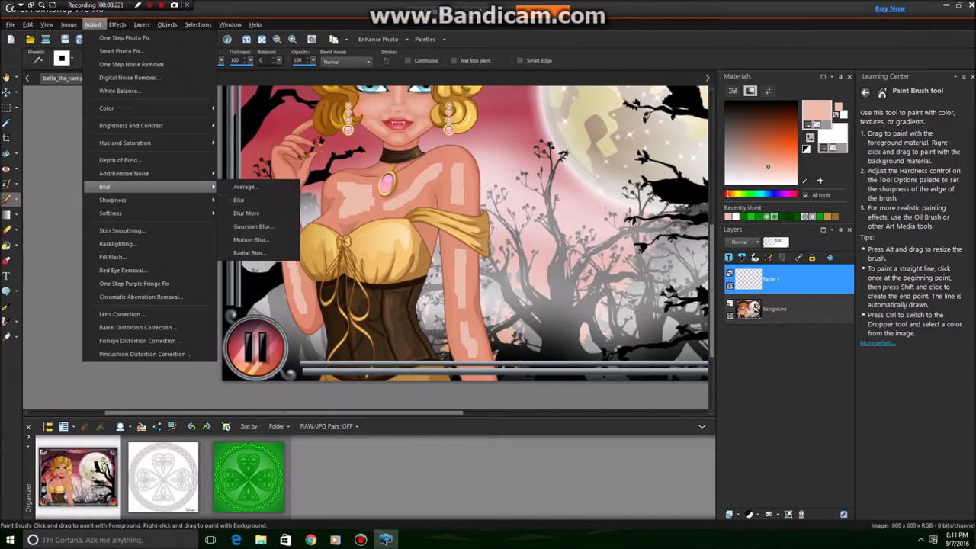
pyautogui.click(252, 227)
pyautogui.write('4.00')
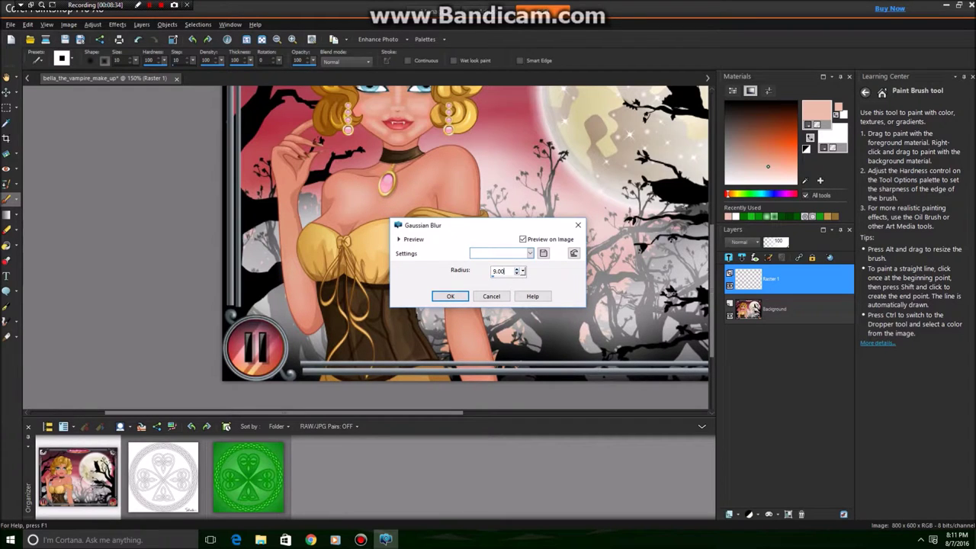
pyautogui.press('Up')
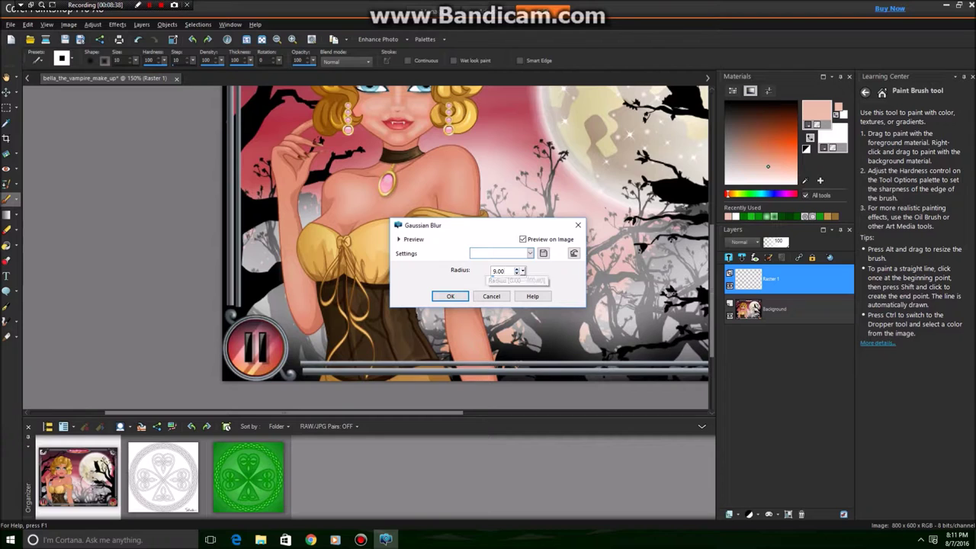
pyautogui.click(491, 296)
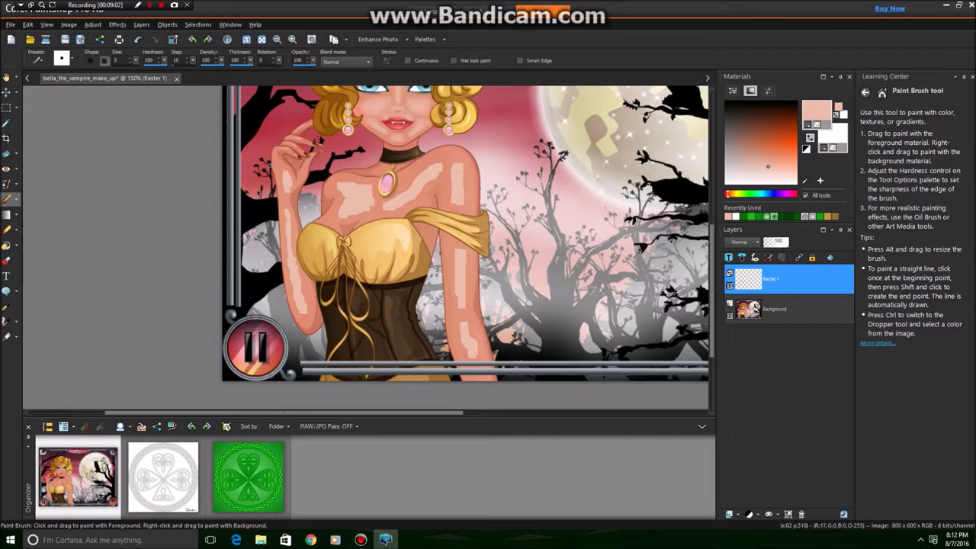
# Step: Soften the chest and arm highlights on the raster layer with a Gaussian Blur at a radius of 9.00
pyautogui.click(92, 24)
pyautogui.moveTo(106, 187)
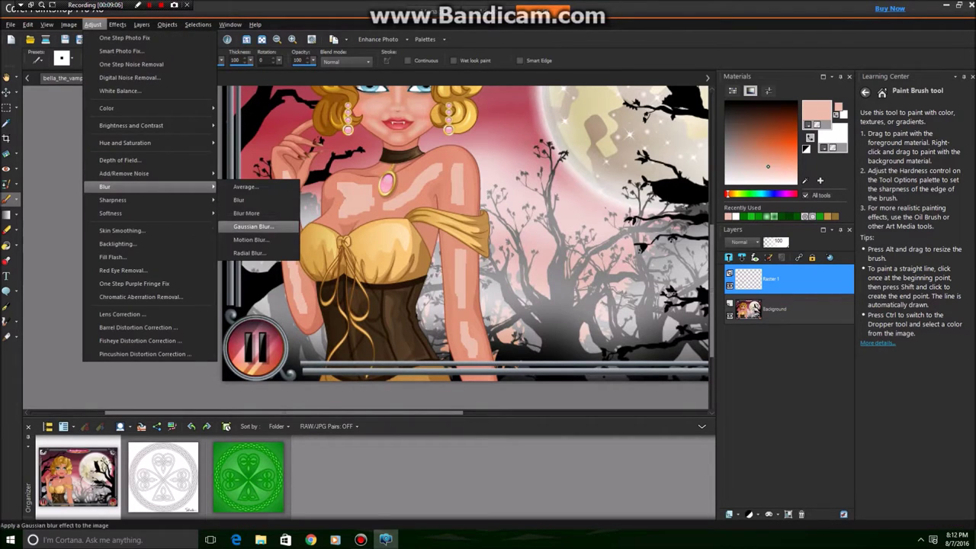
pyautogui.click(253, 227)
pyautogui.write('4.00')
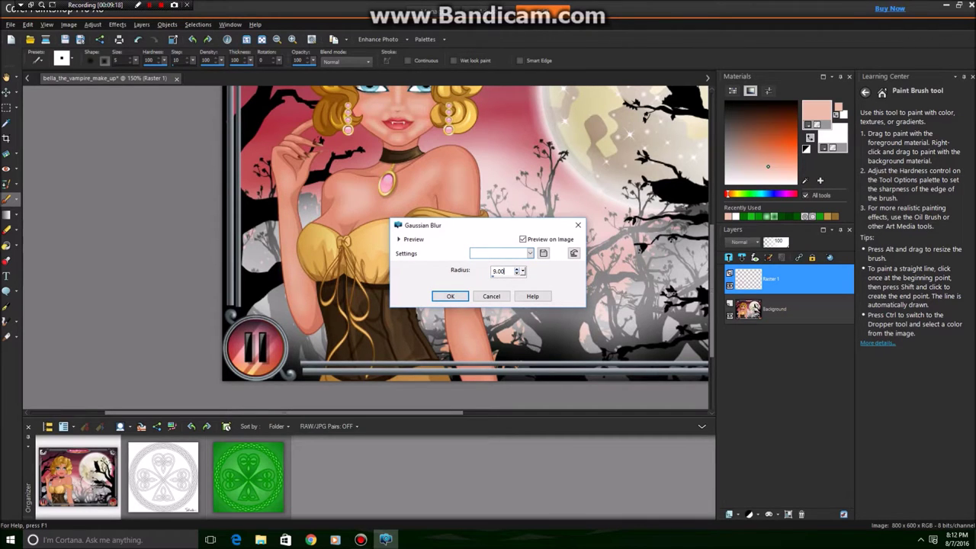
pyautogui.press('Return')
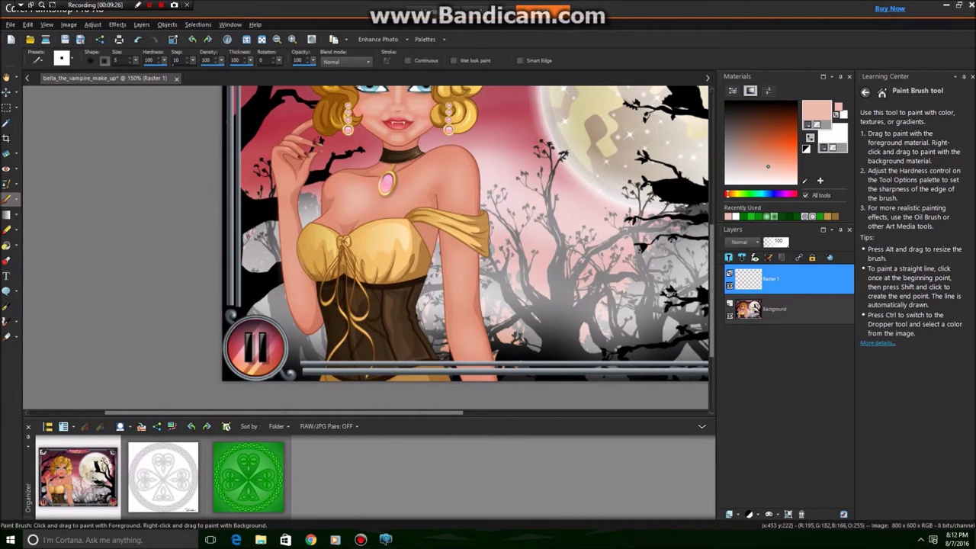
# Step: Merge the blurred chest and arm highlight layer down into the background
pyautogui.click(141, 24)
pyautogui.moveTo(163, 207)
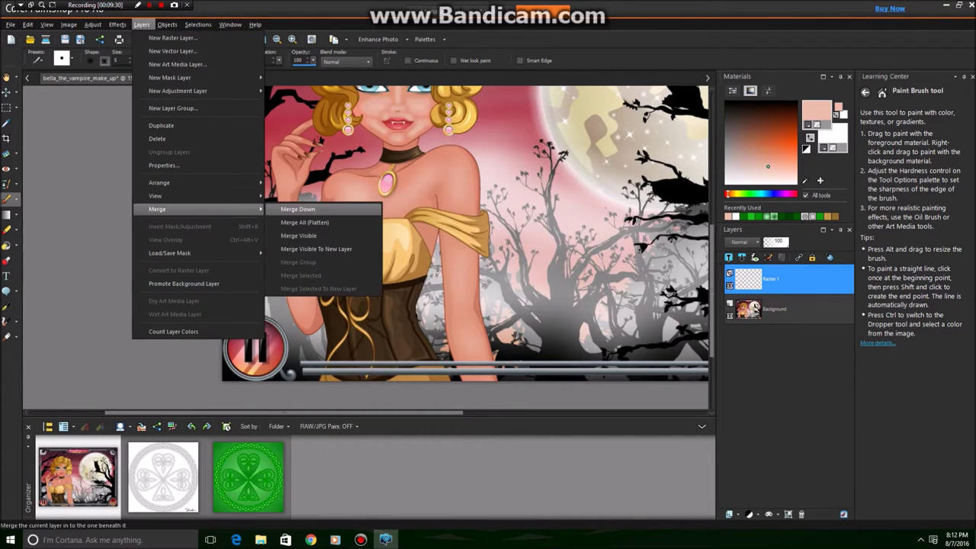
pyautogui.click(297, 206)
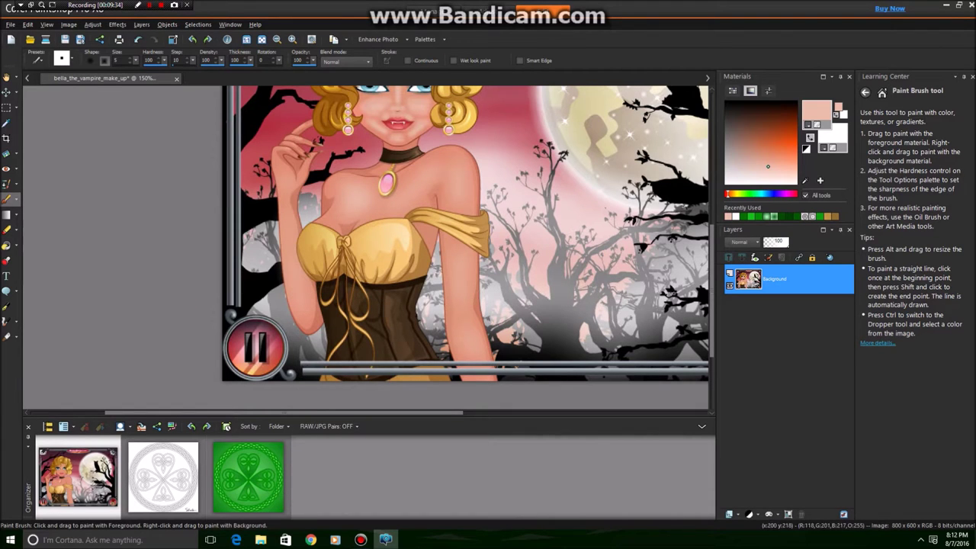
# Step: Soften the light highlights on the raised hand by applying a Gaussian Blur to their raster layer with the current settings
pyautogui.scroll(2, 305, 107)
pyautogui.scroll(-1, 305, 107)
pyautogui.scroll(4, 305, 108)
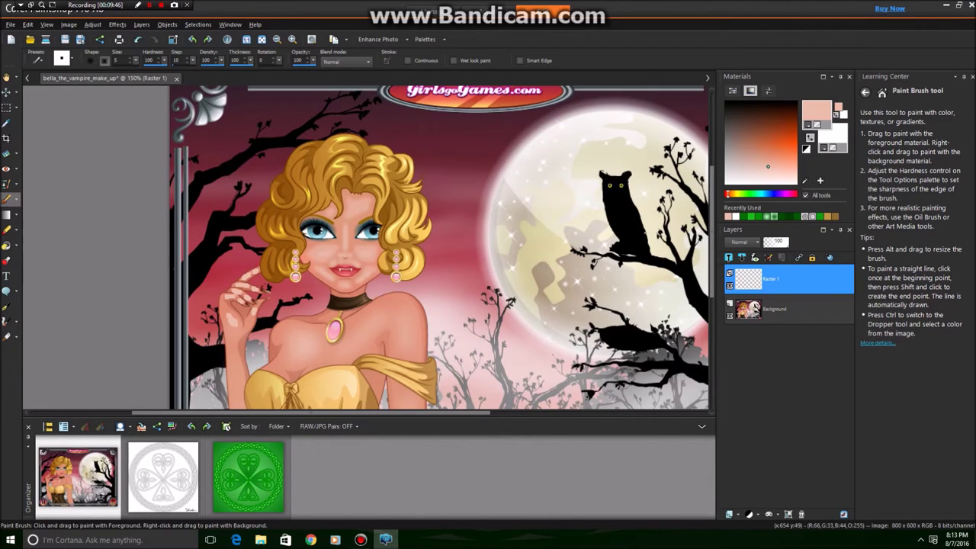
pyautogui.click(92, 24)
pyautogui.moveTo(112, 199)
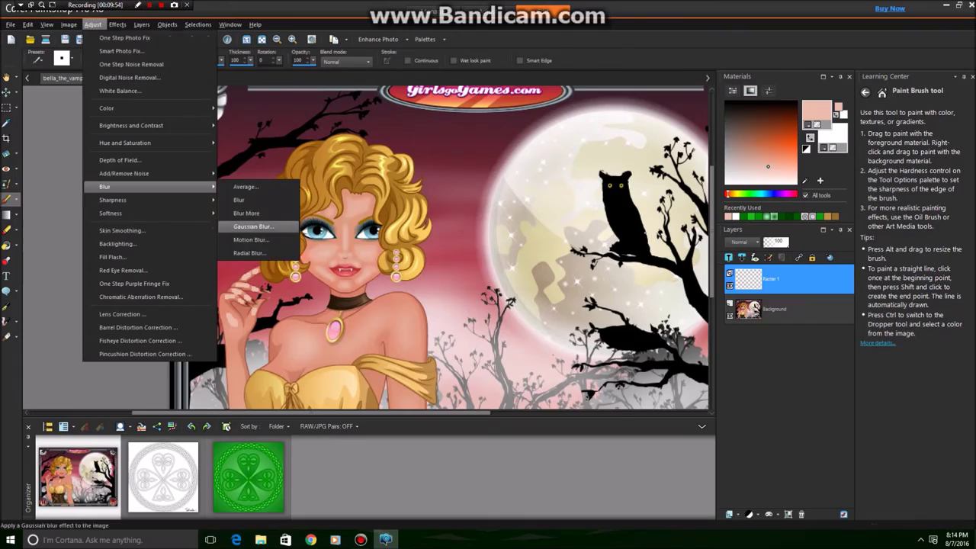
pyautogui.click(251, 226)
pyautogui.click(450, 296)
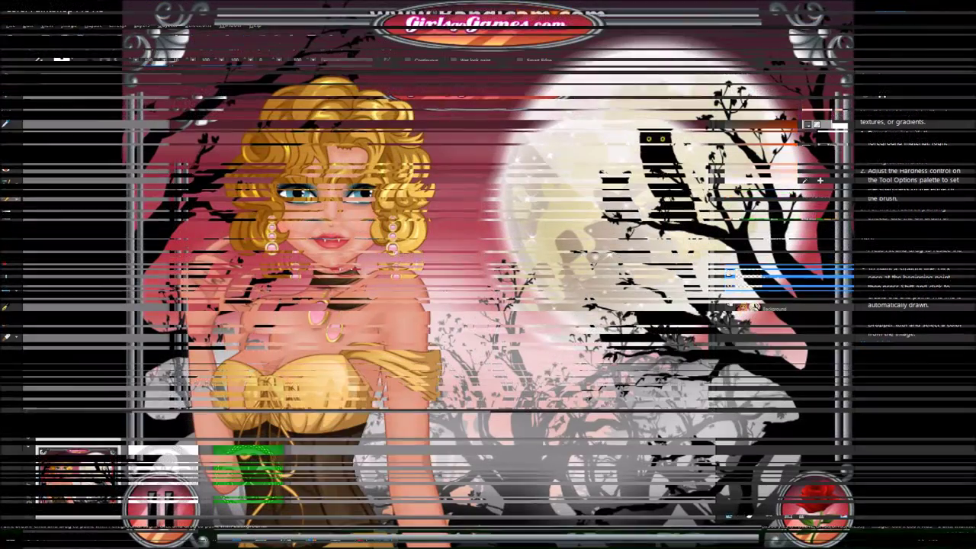